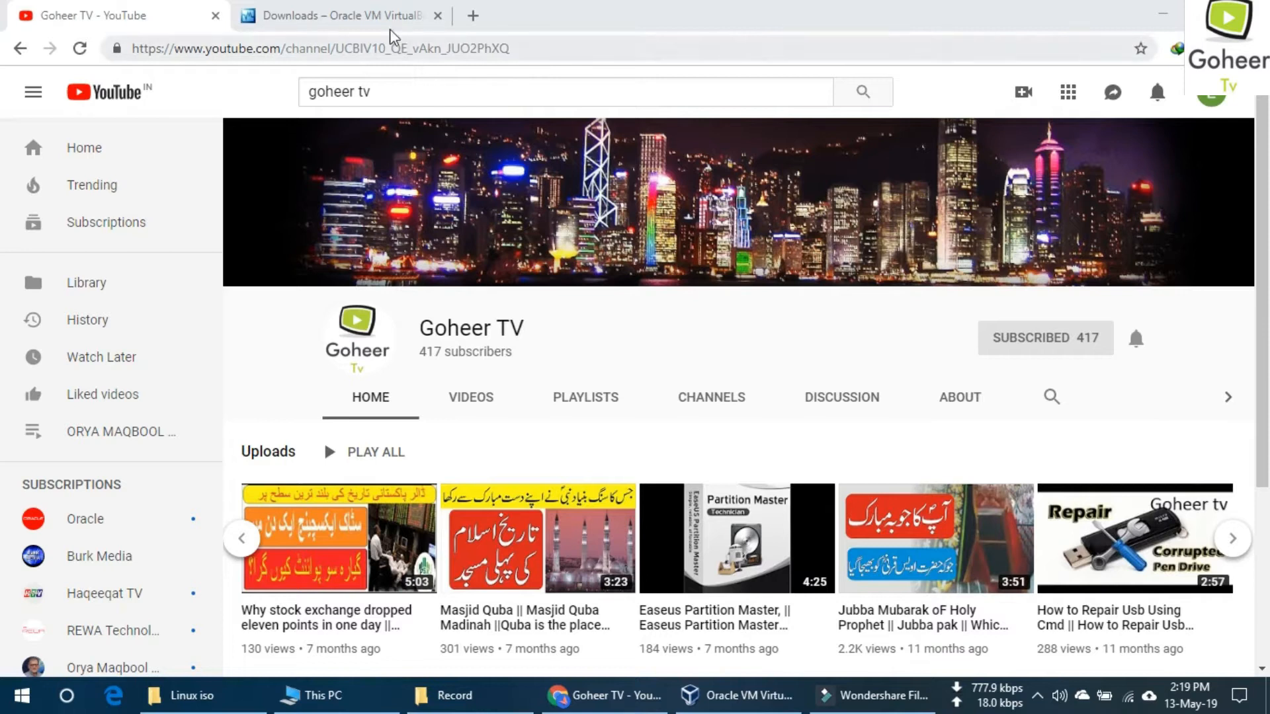
# Step: Request the VirtualBox 6.0.6 Windows hosts package from the VirtualBox downloads page, reuse the completed download, and launch the installer
pyautogui.click(355, 15)
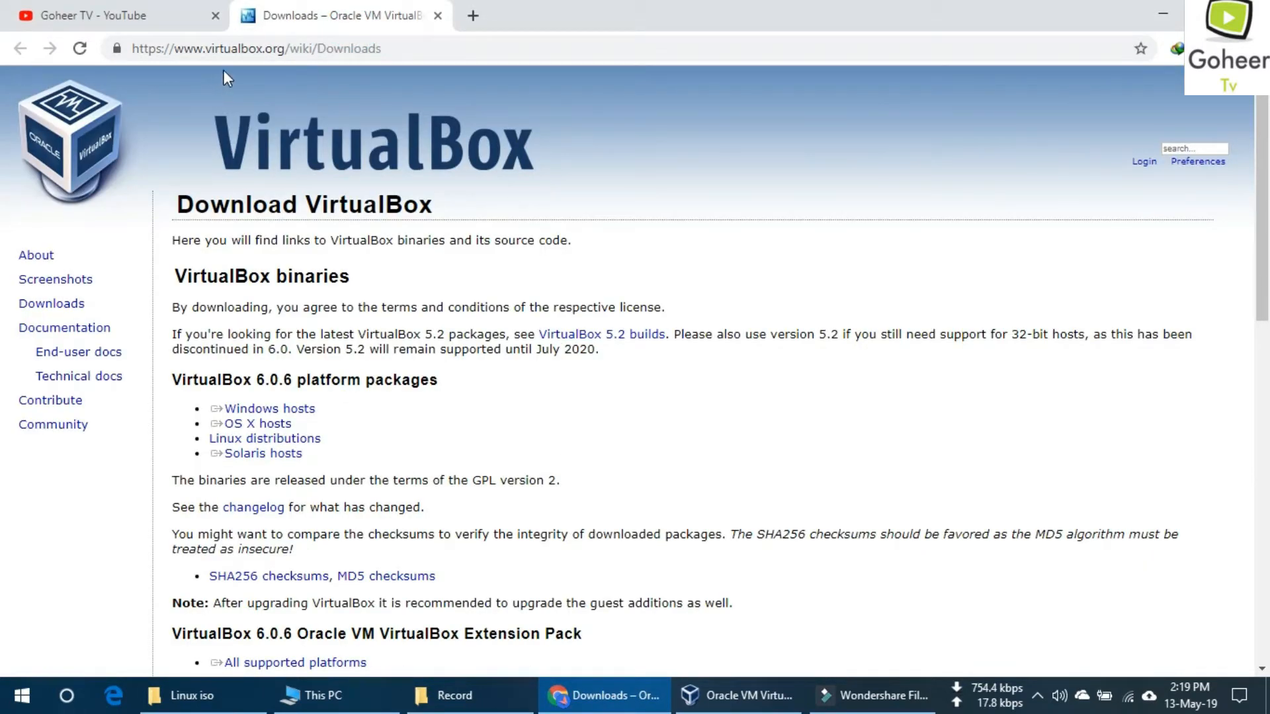
pyautogui.moveTo(440, 426); pyautogui.dragTo(351, 416)
pyautogui.moveTo(212, 424); pyautogui.dragTo(293, 417)
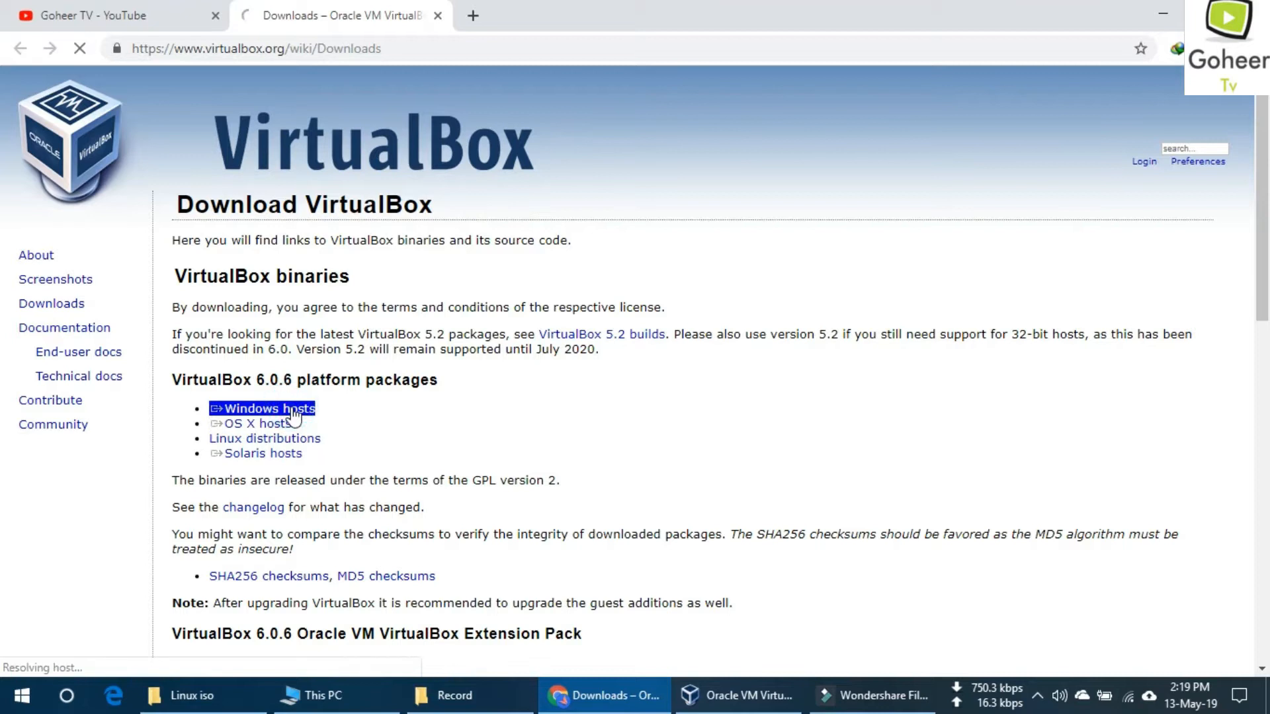
pyautogui.click(293, 410)
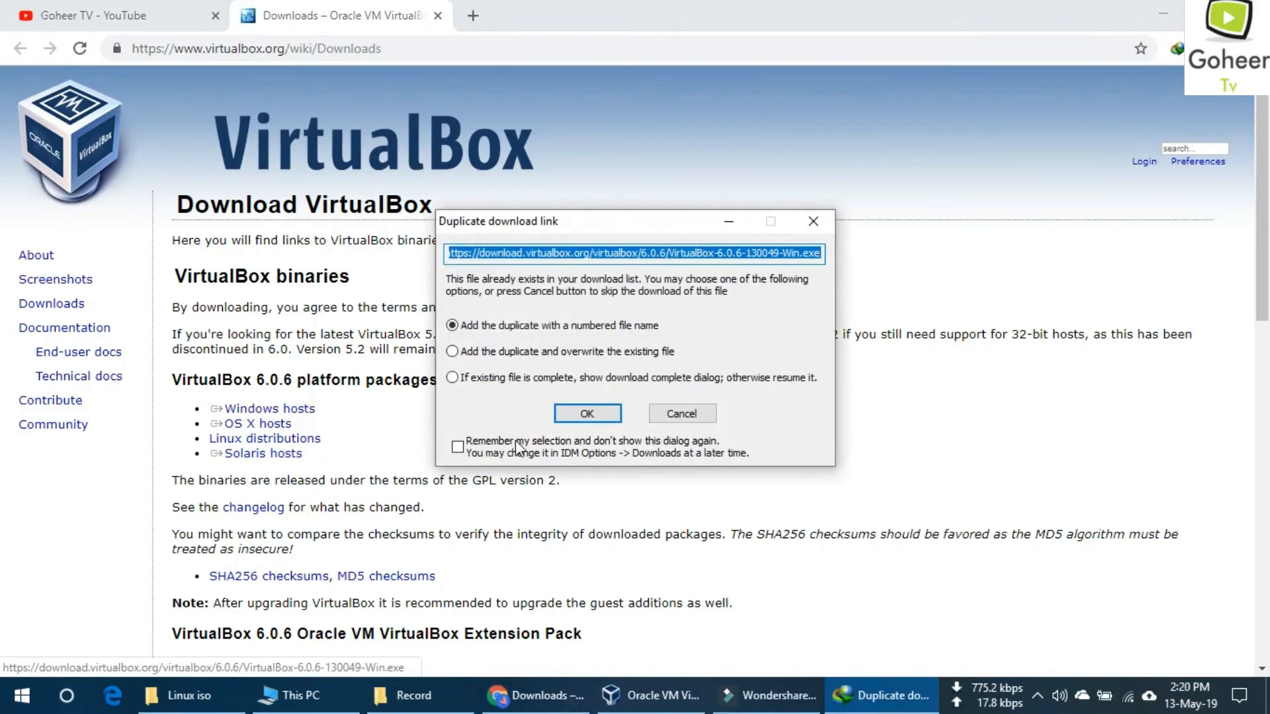
pyautogui.click(499, 379)
pyautogui.click(587, 414)
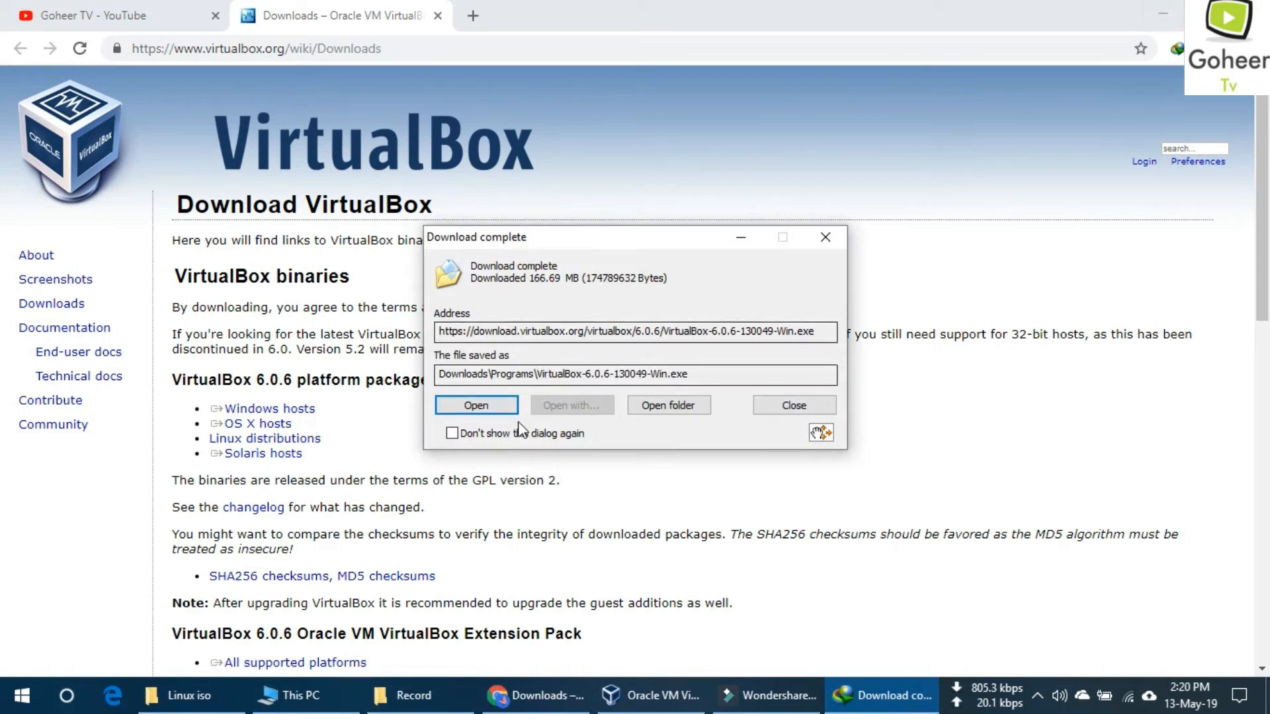
pyautogui.click(477, 405)
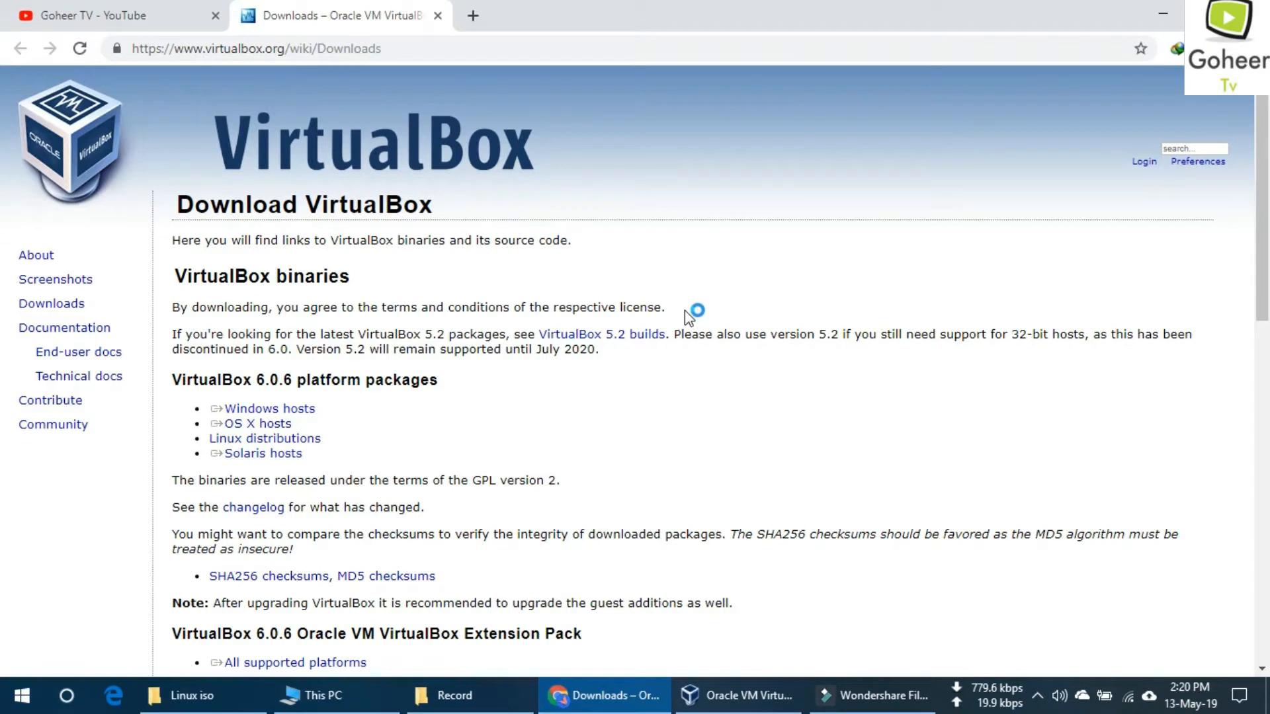
# Step: Repair the Oracle VM VirtualBox 6.0.6 installation with the Setup Wizard and decline the immediate system restart
pyautogui.click(1163, 15)
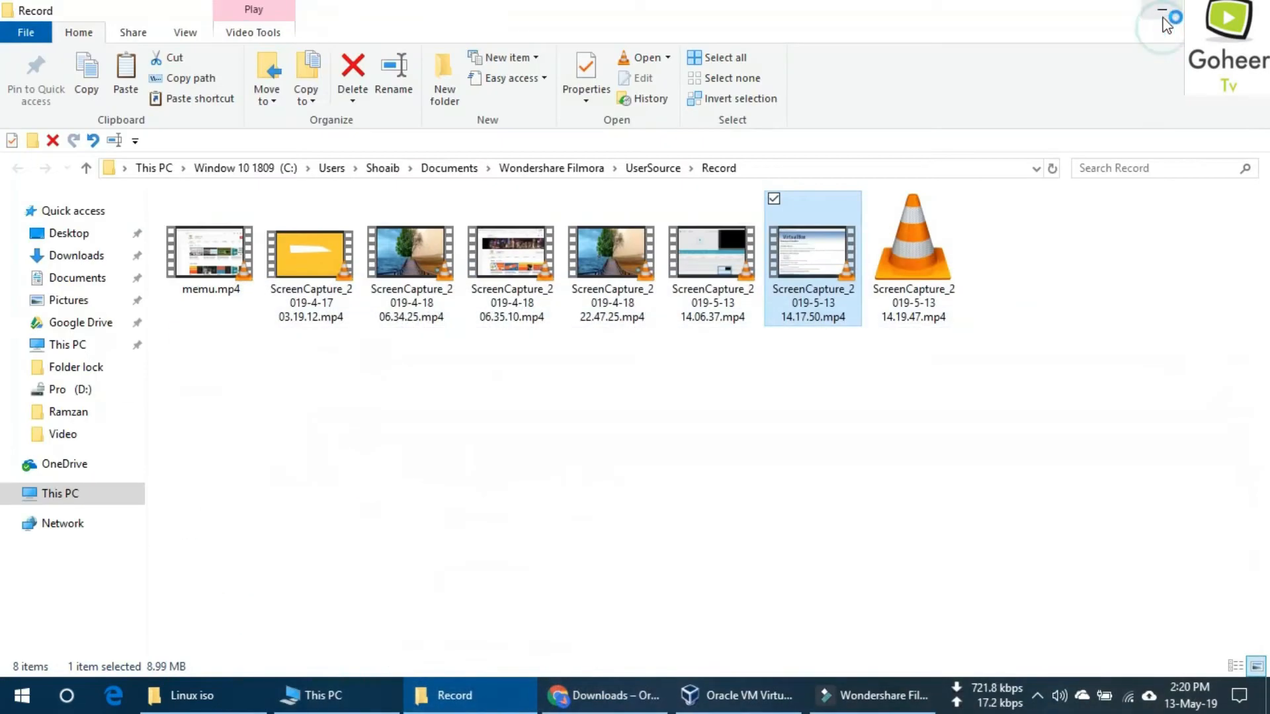
pyautogui.click(1166, 11)
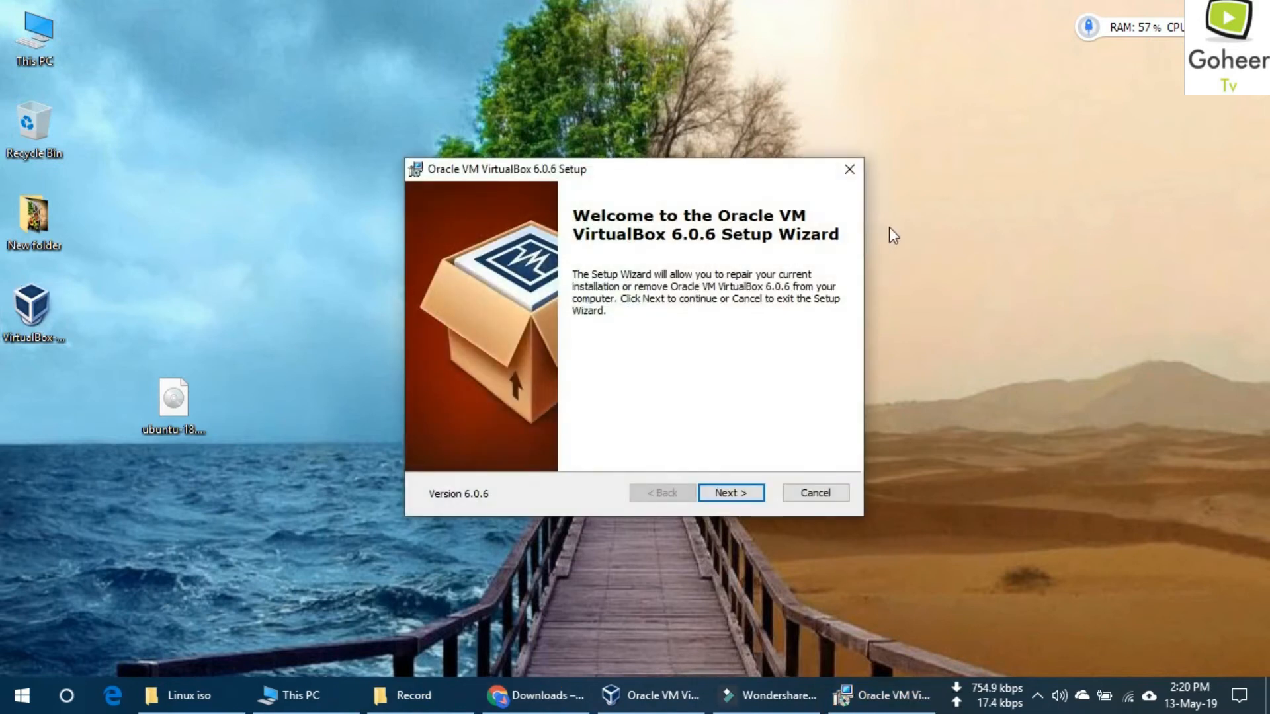
pyautogui.click(727, 496)
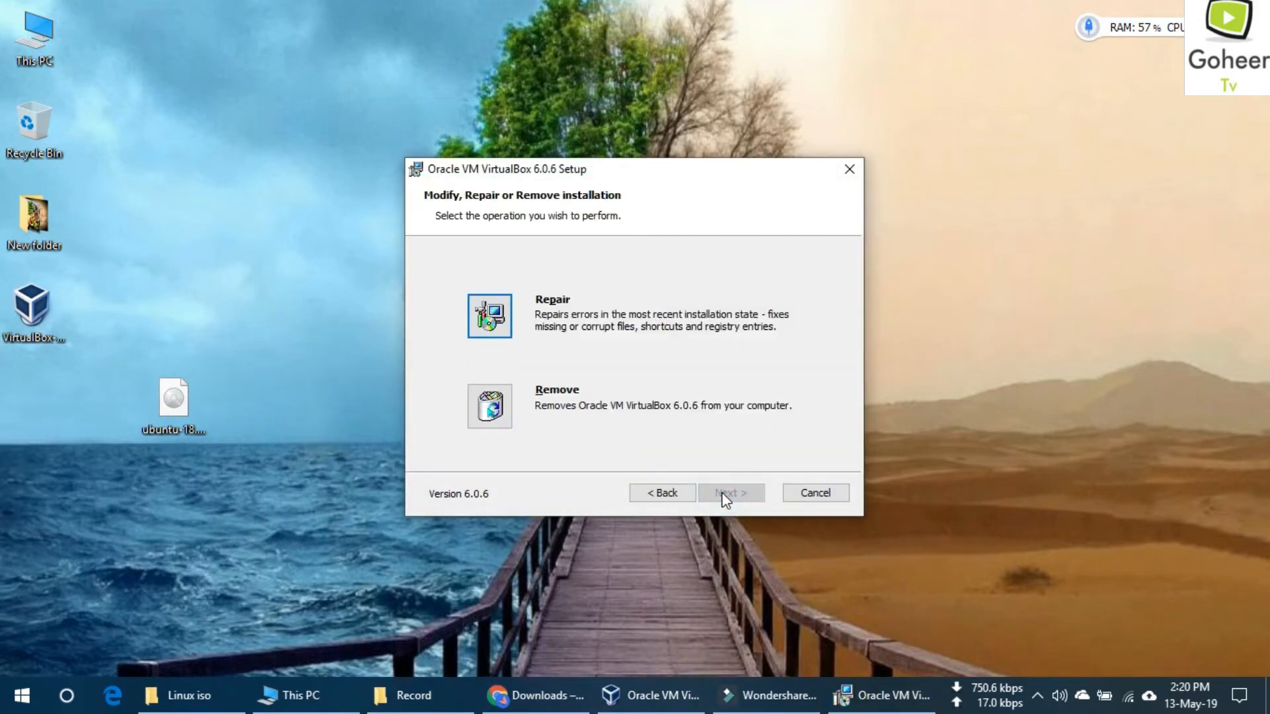
pyautogui.click(490, 316)
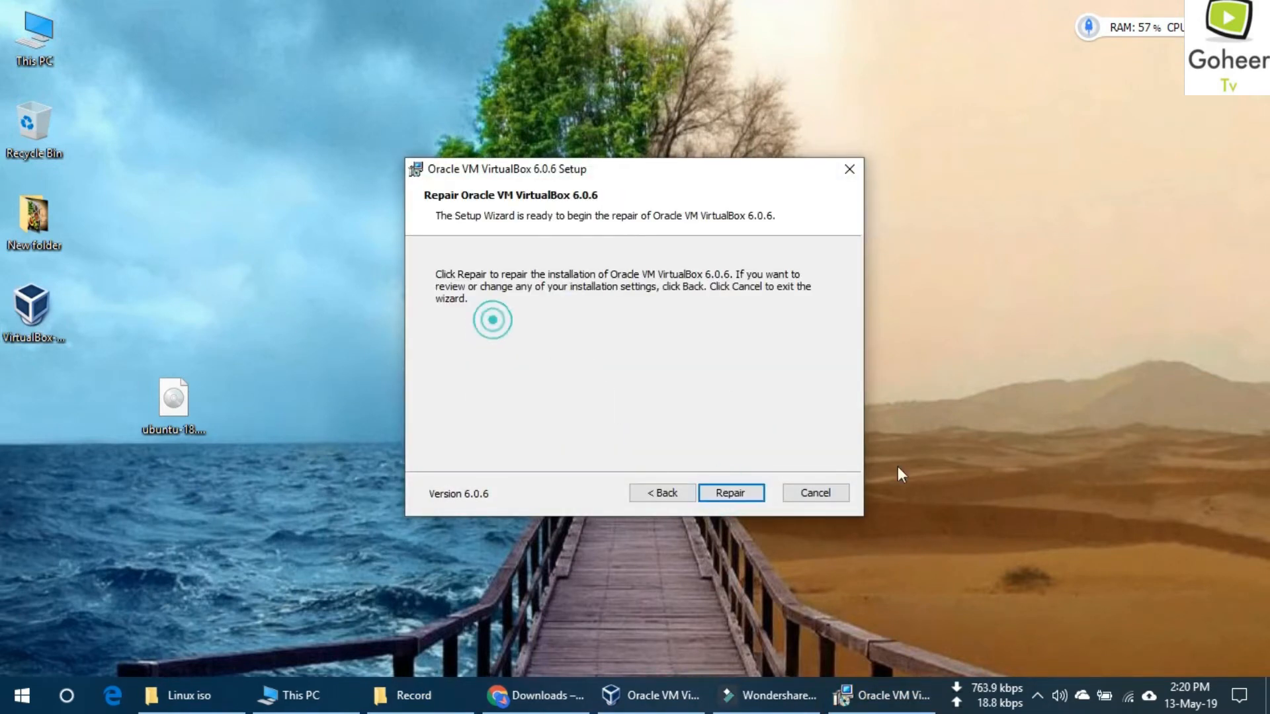
pyautogui.click(730, 495)
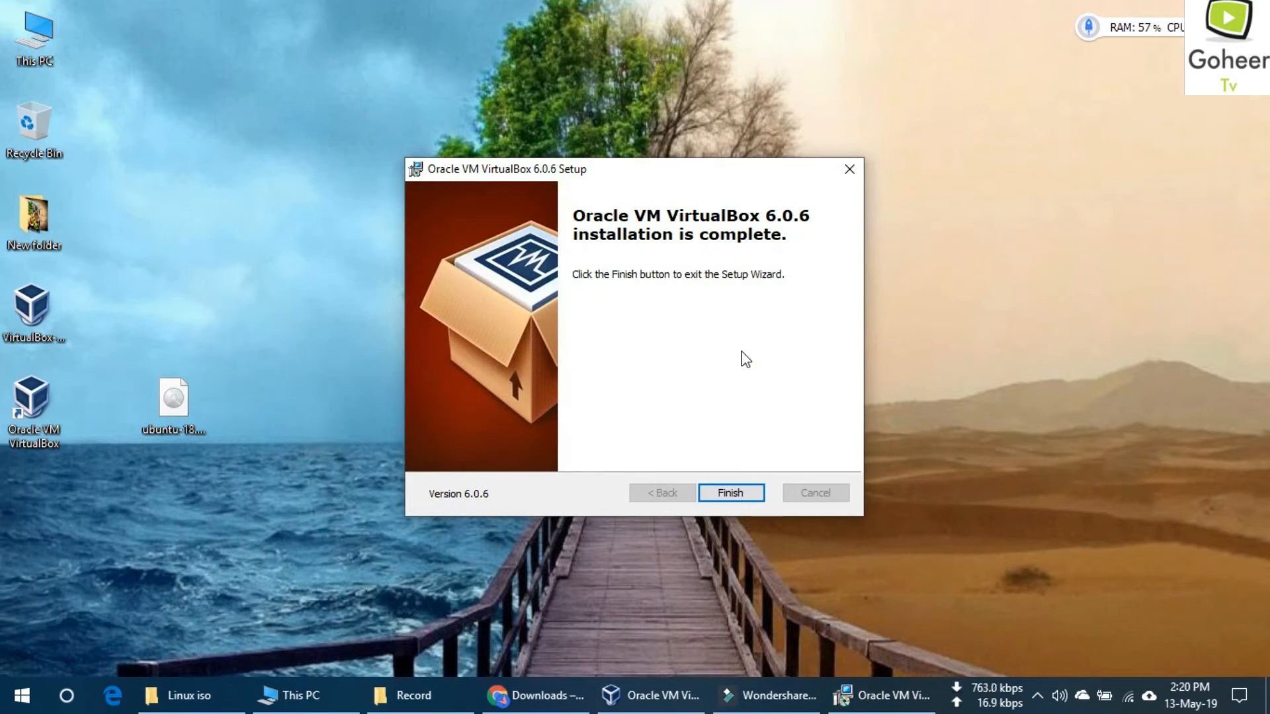
pyautogui.click(738, 494)
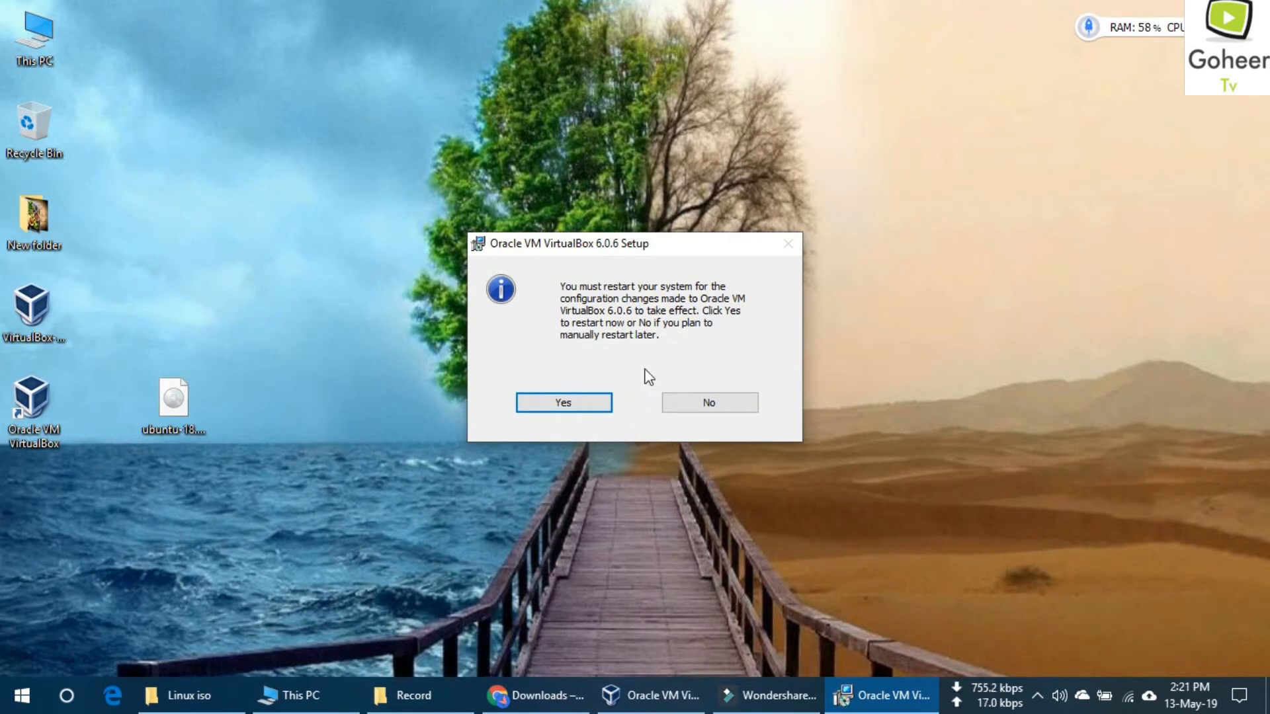
pyautogui.click(699, 402)
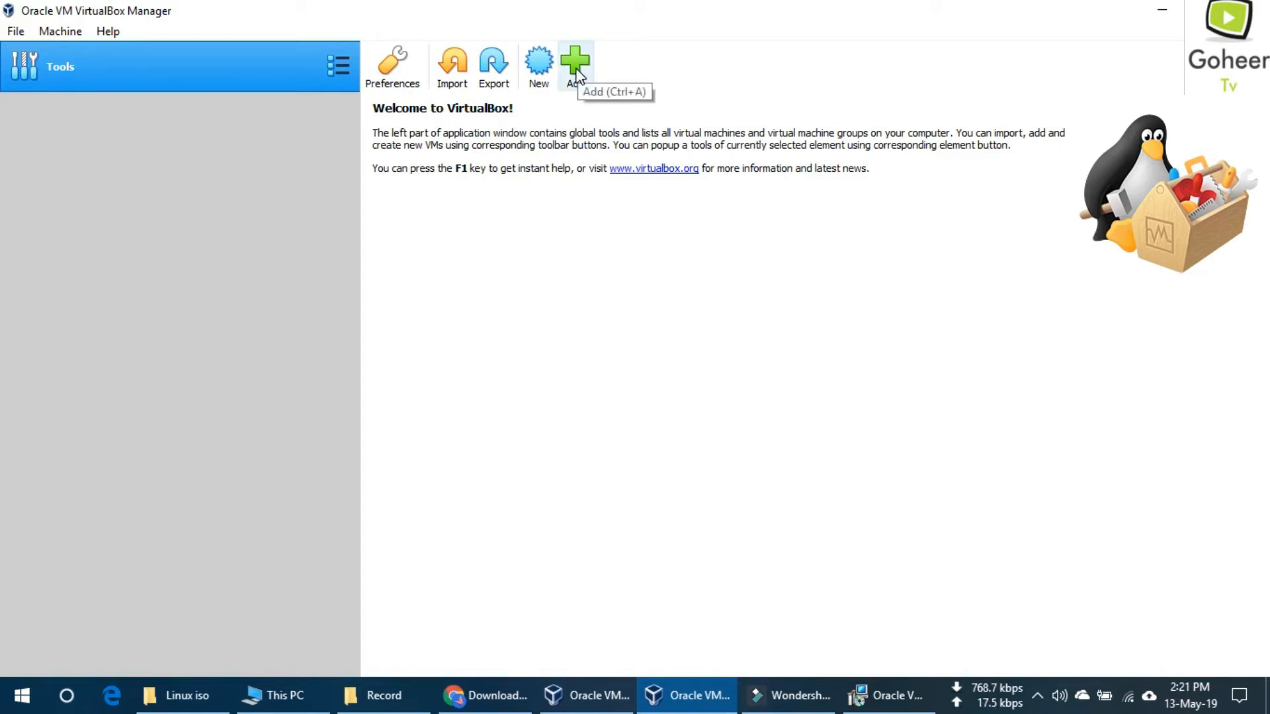
# Step: Start creating a new virtual machine in VirtualBox Manager and name it linux
pyautogui.click(536, 67)
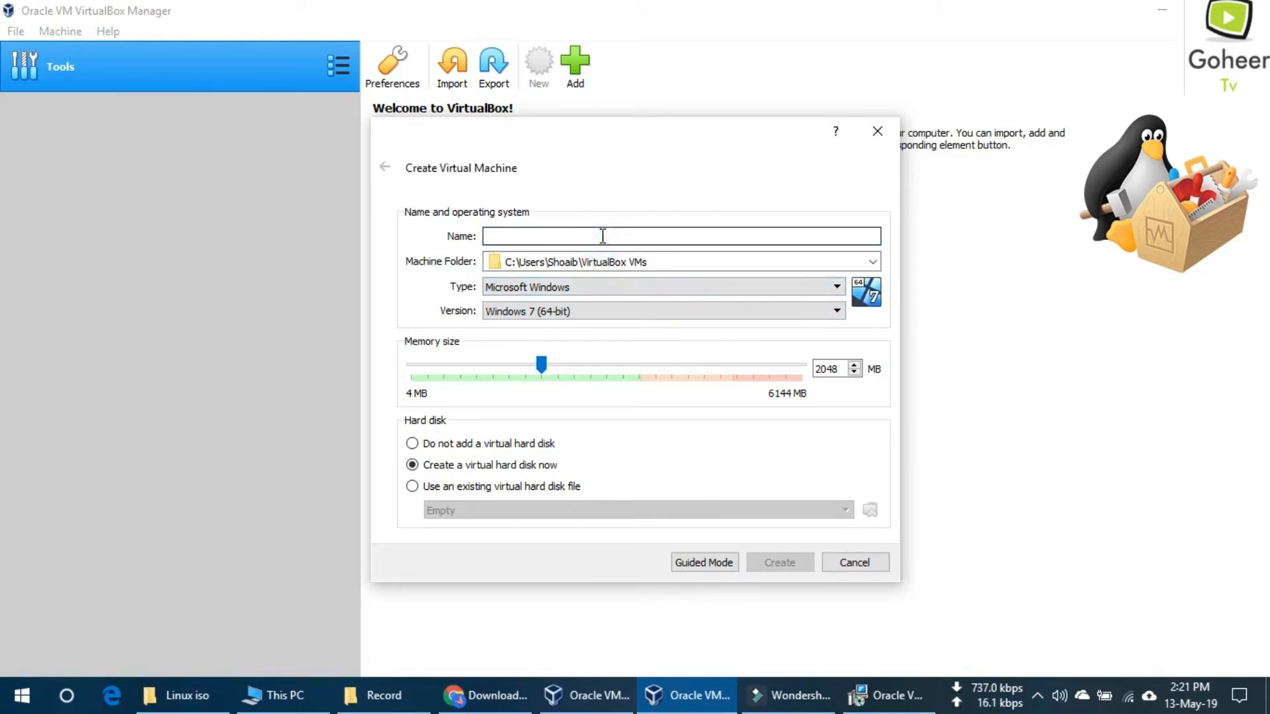
pyautogui.moveTo(988, 694)
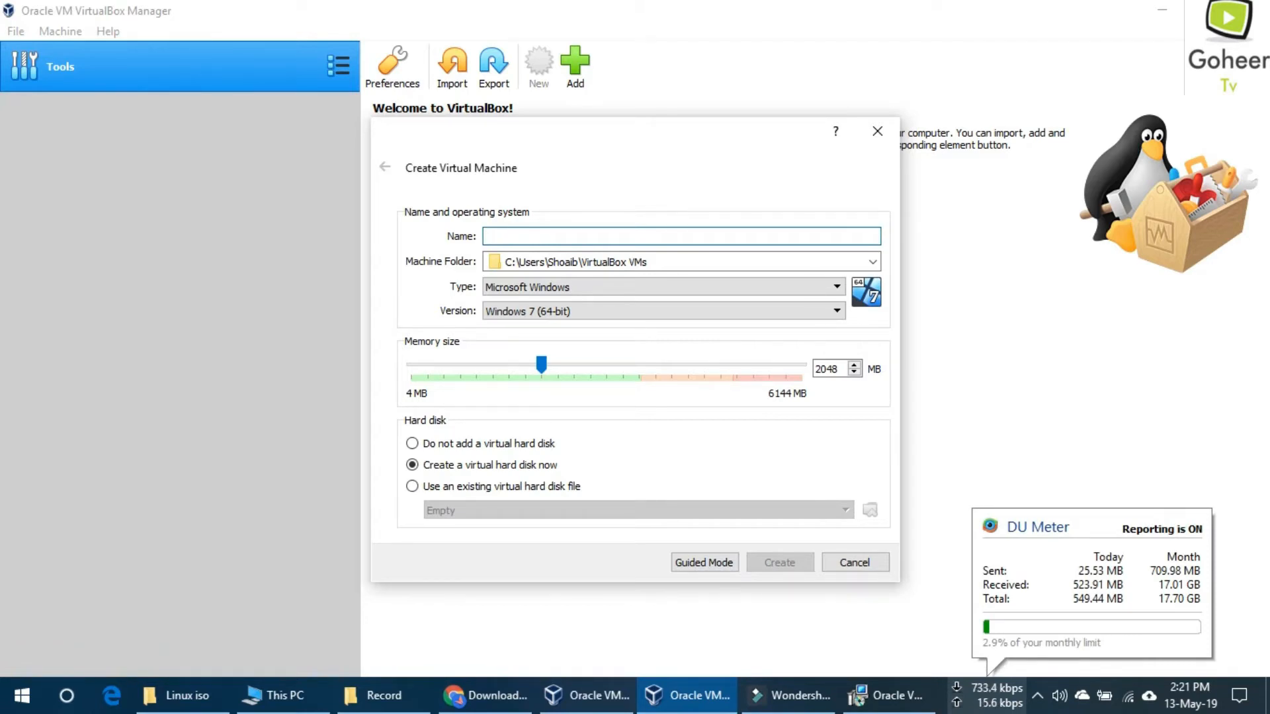
pyautogui.write('i')
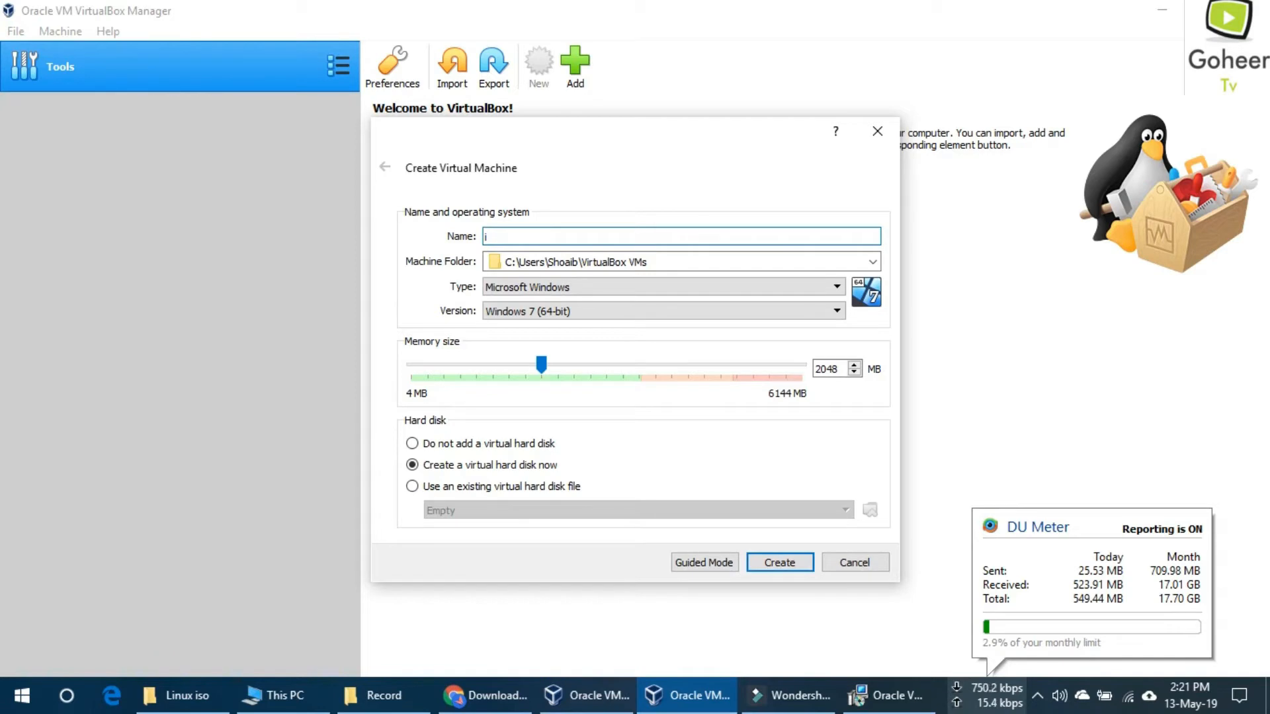
pyautogui.write('inu')
pyautogui.press('BackSpace')
pyautogui.press('BackSpace')
pyautogui.press('BackSpace')
pyautogui.press('BackSpace')
pyautogui.press('BackSpace')
pyautogui.write('lin')
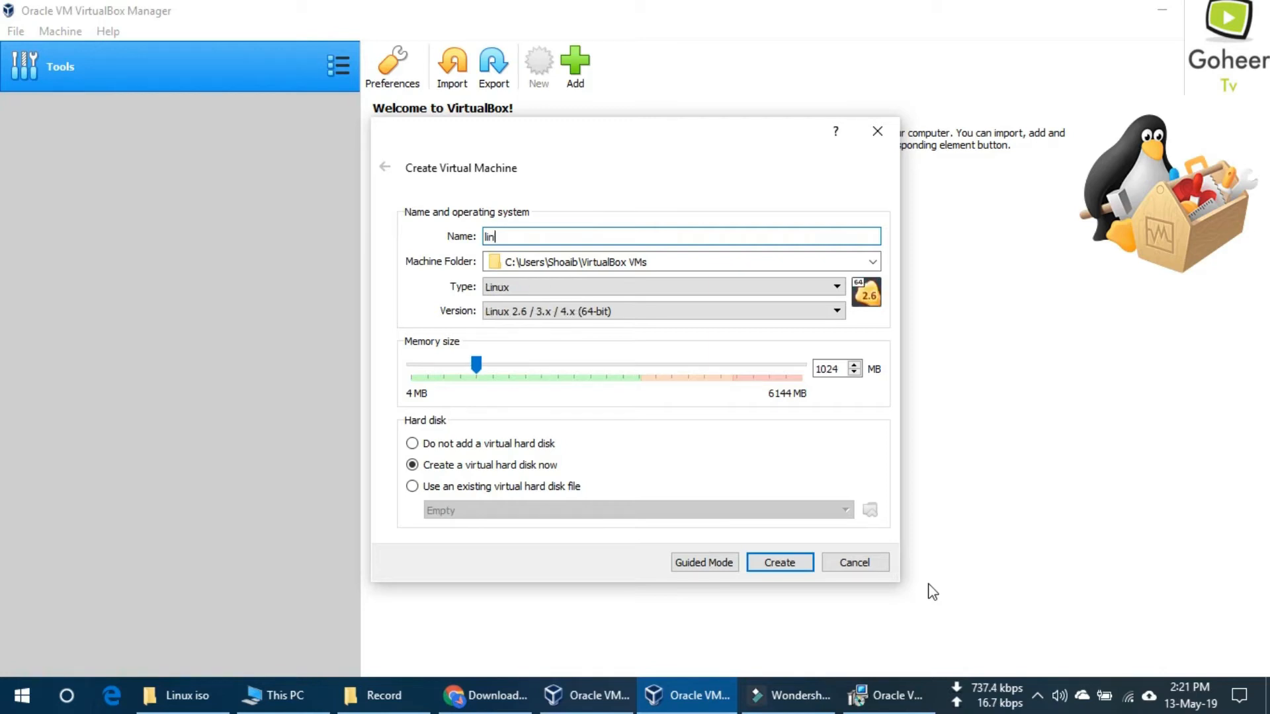
pyautogui.write('ux')
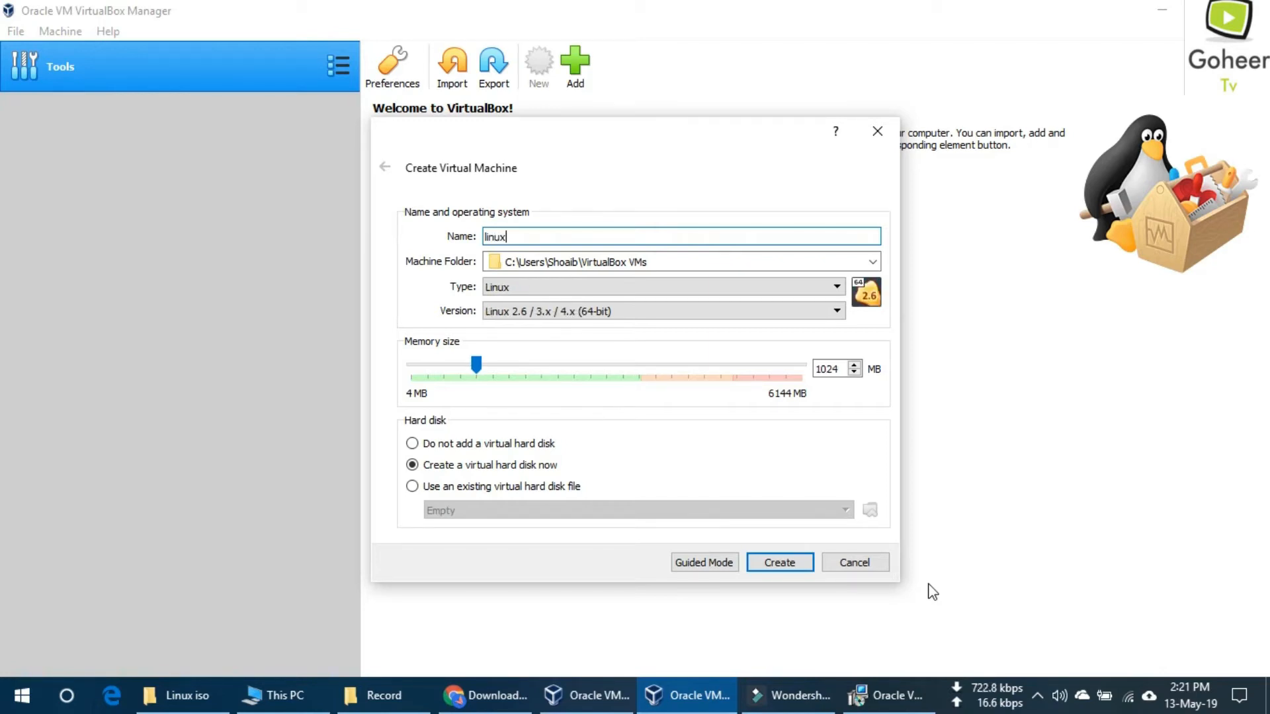
pyautogui.click(788, 559)
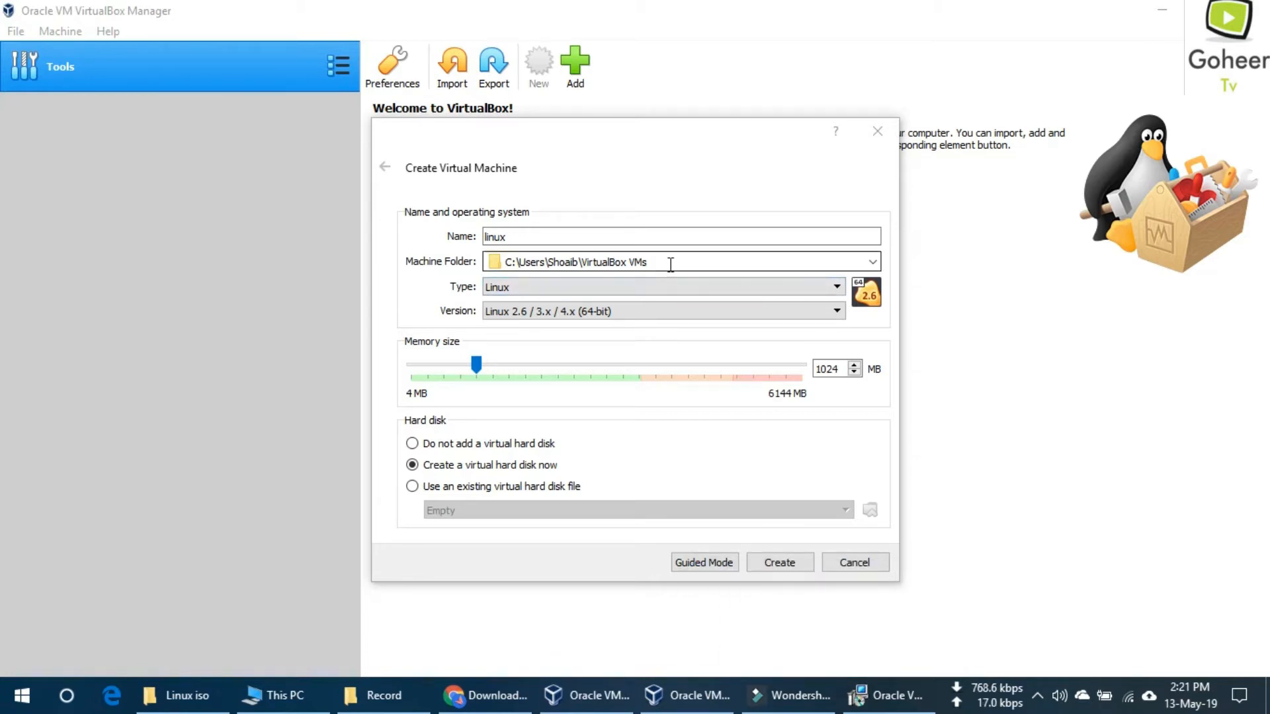
# Step: Browse the versions offered for the Microsoft Windows type and return the machine type to Linux
pyautogui.click(836, 286)
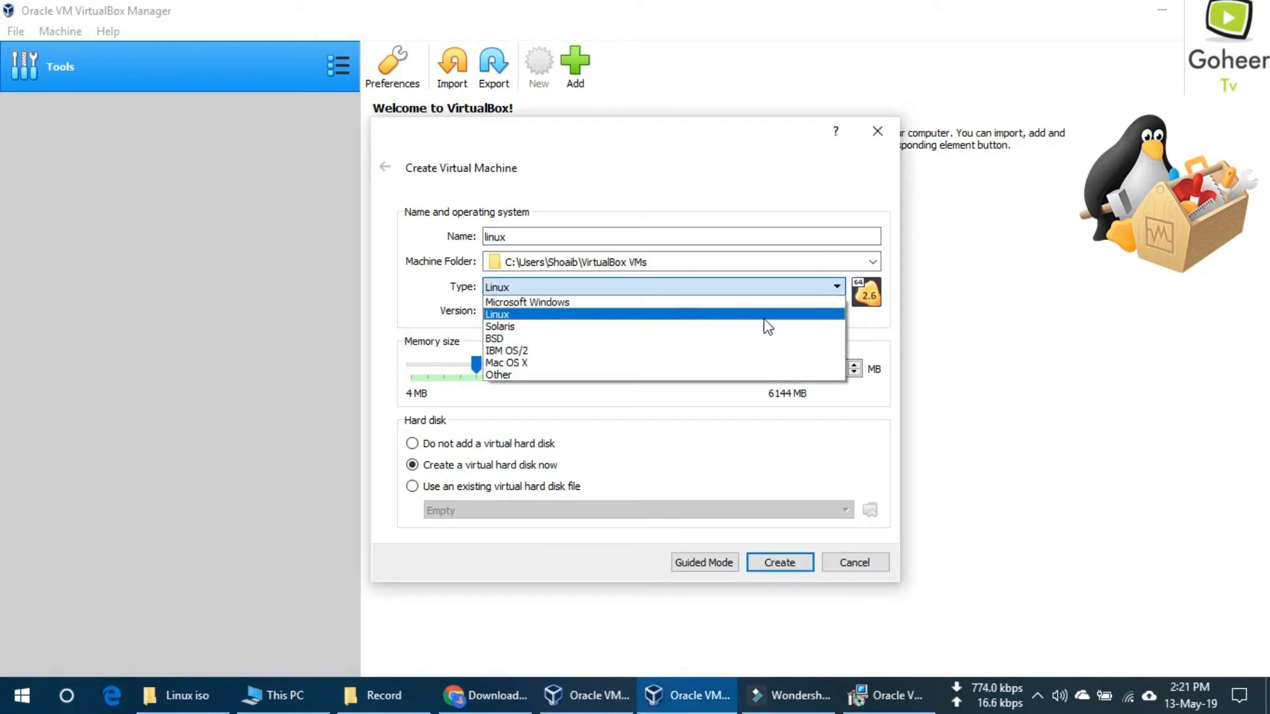
pyautogui.click(688, 302)
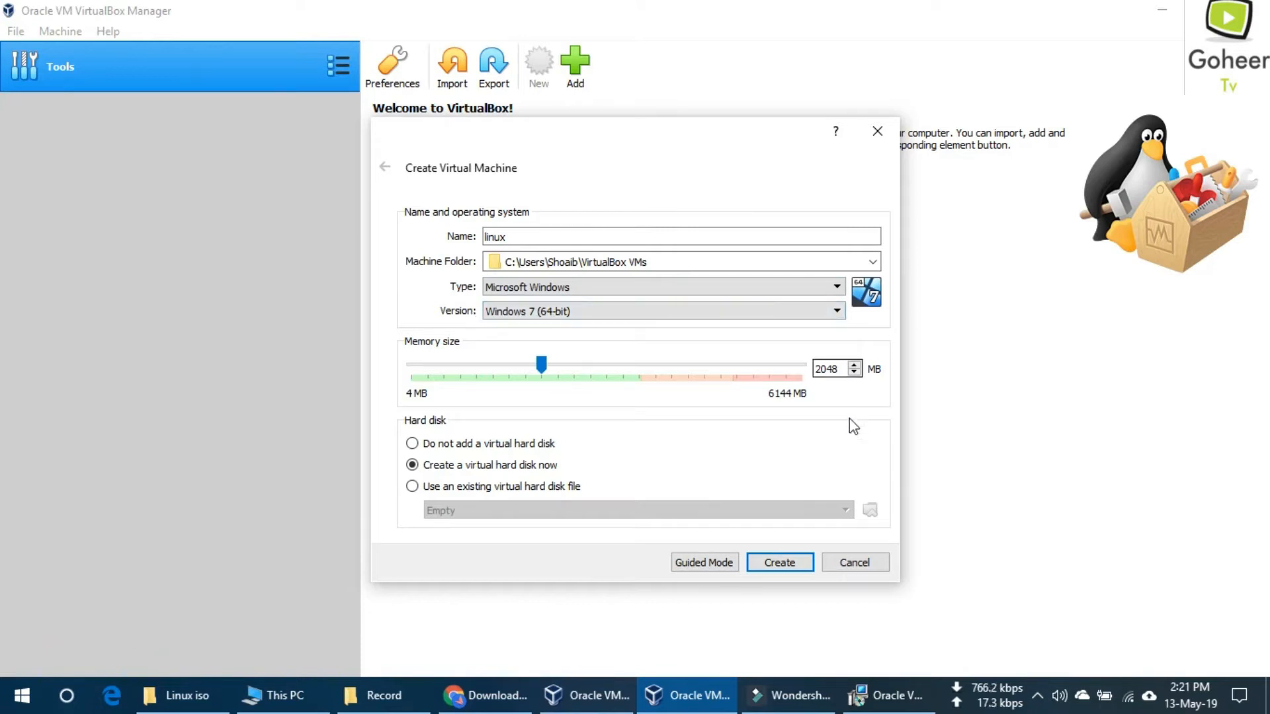
pyautogui.click(733, 311)
pyautogui.scroll(-3, 640, 426)
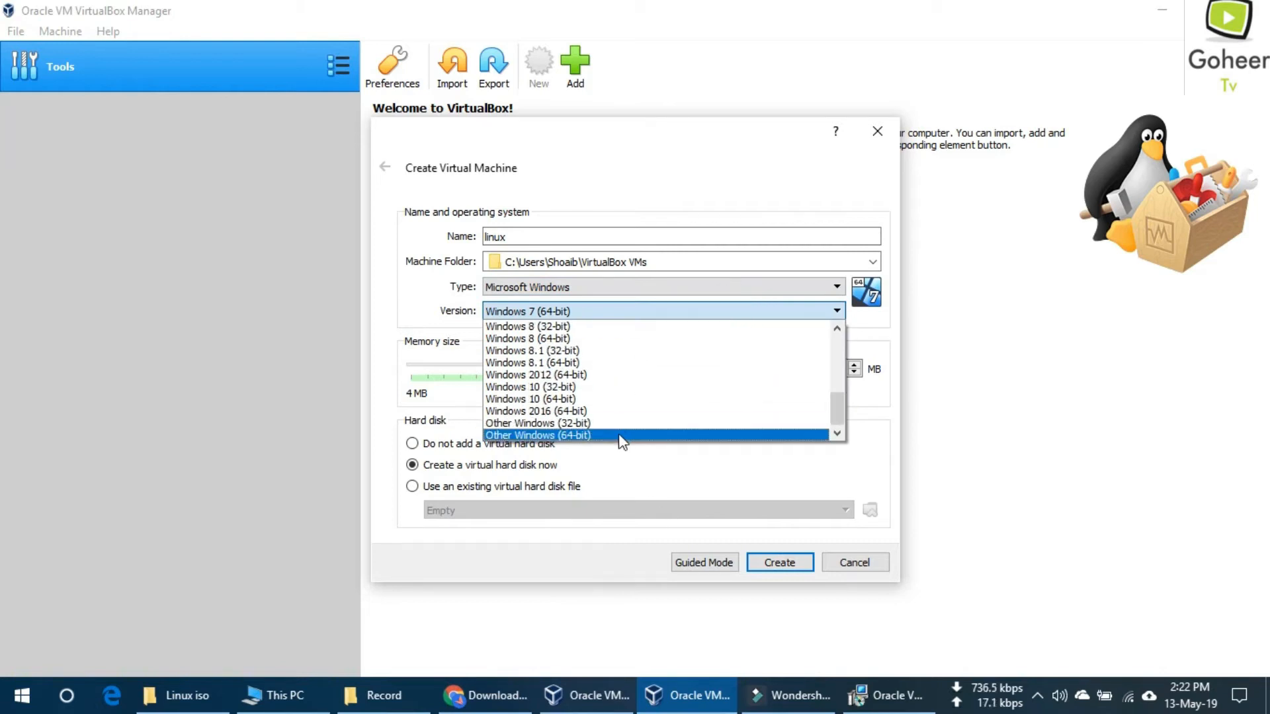
pyautogui.click(685, 294)
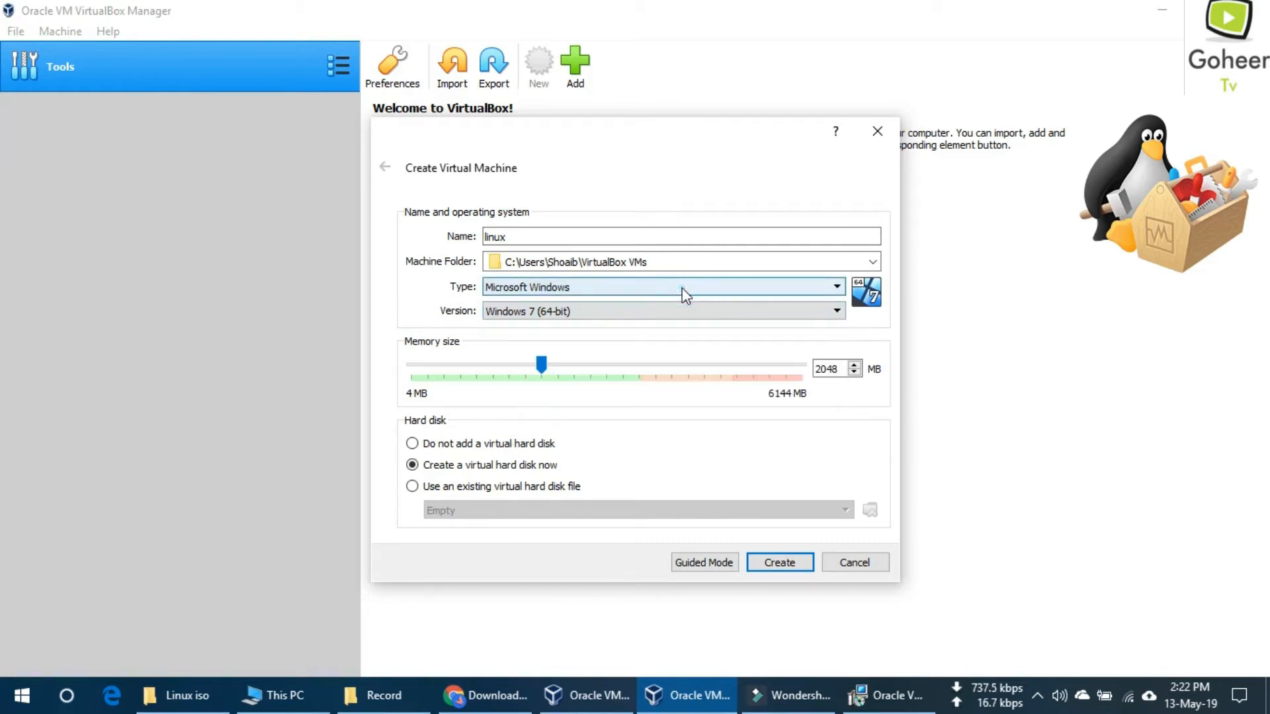
pyautogui.click(681, 292)
pyautogui.click(680, 325)
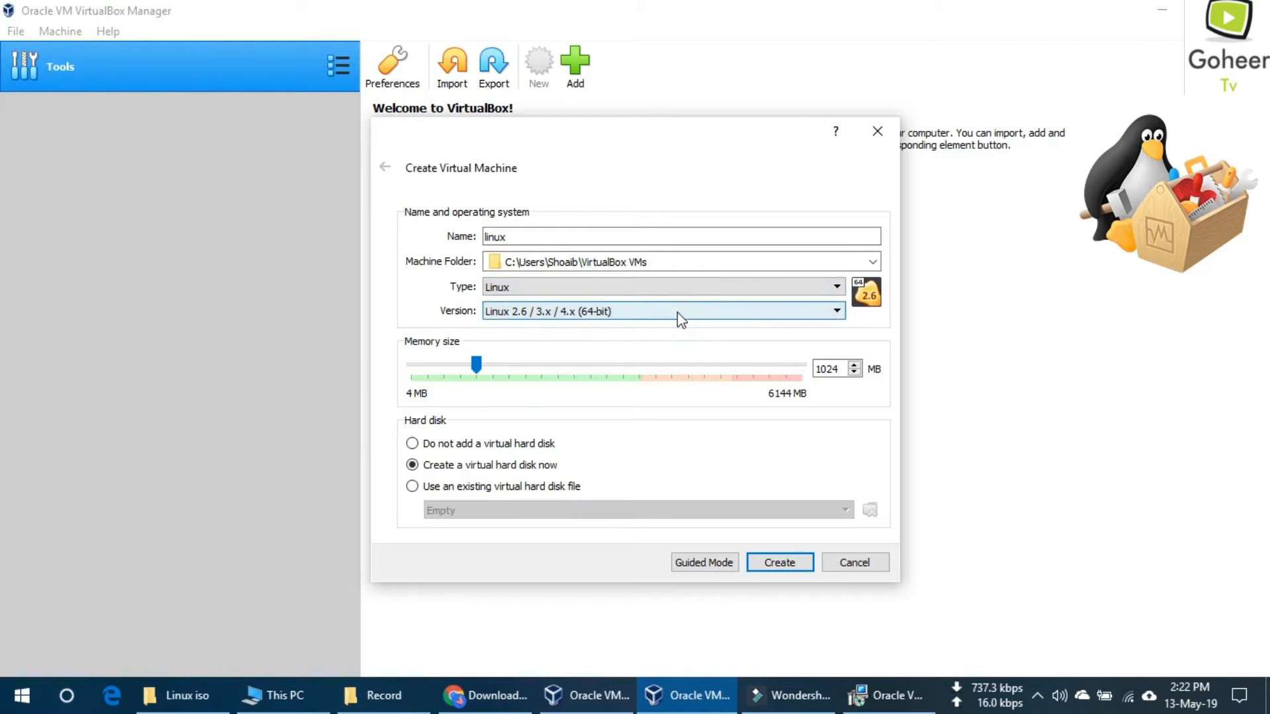
# Step: Set the version to Ubuntu (64-bit) and create the machine with a 10.00 GB dynamically allocated VDI hard disk
pyautogui.click(680, 312)
pyautogui.scroll(-5, 650, 399)
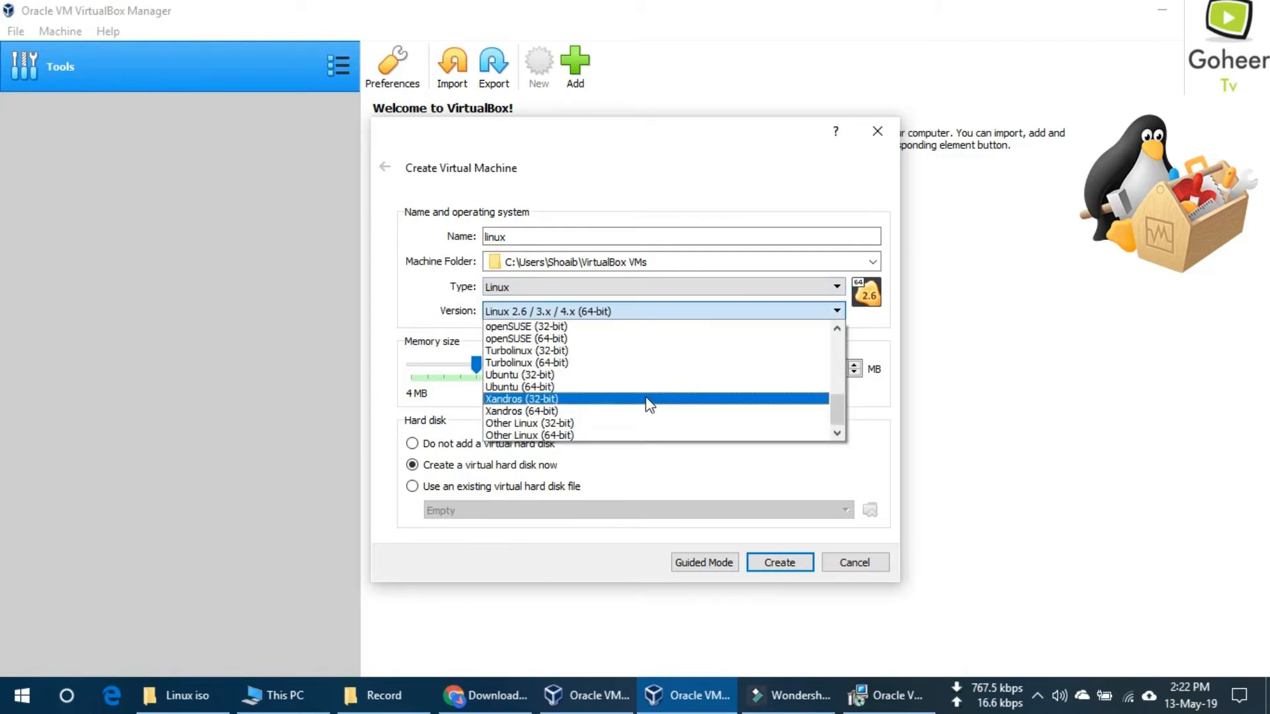
pyautogui.click(598, 387)
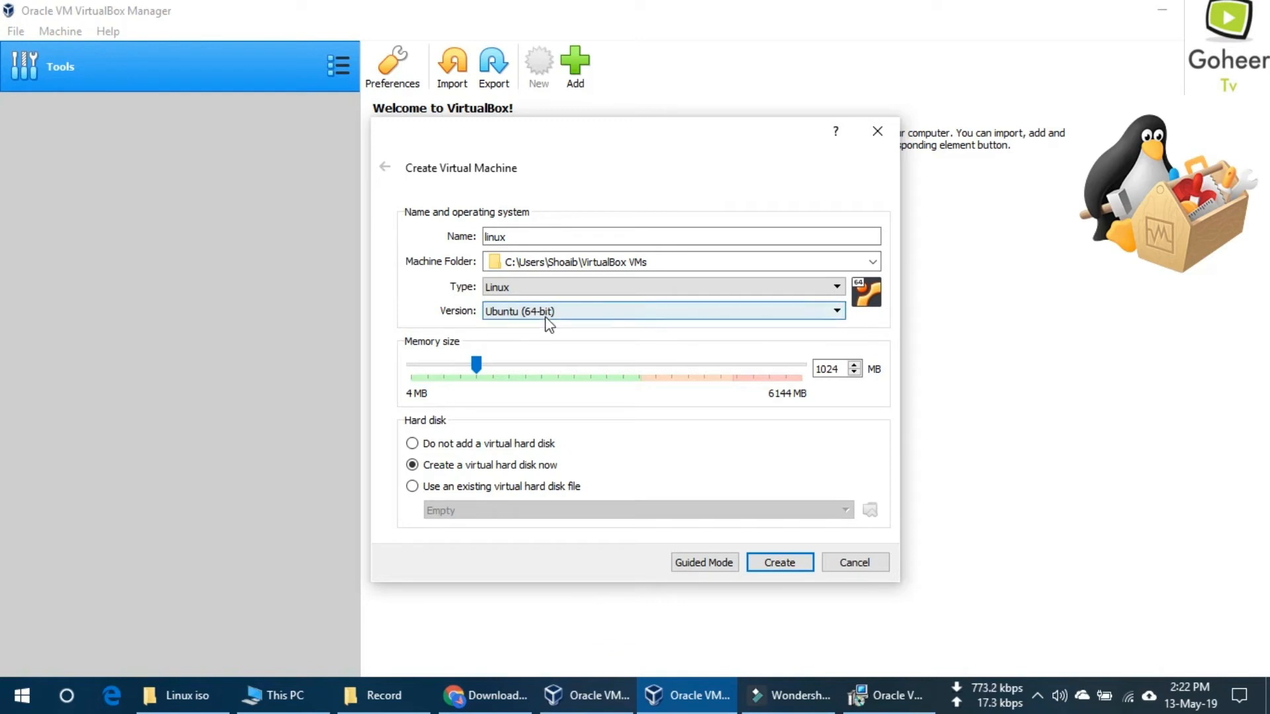
pyautogui.click(781, 562)
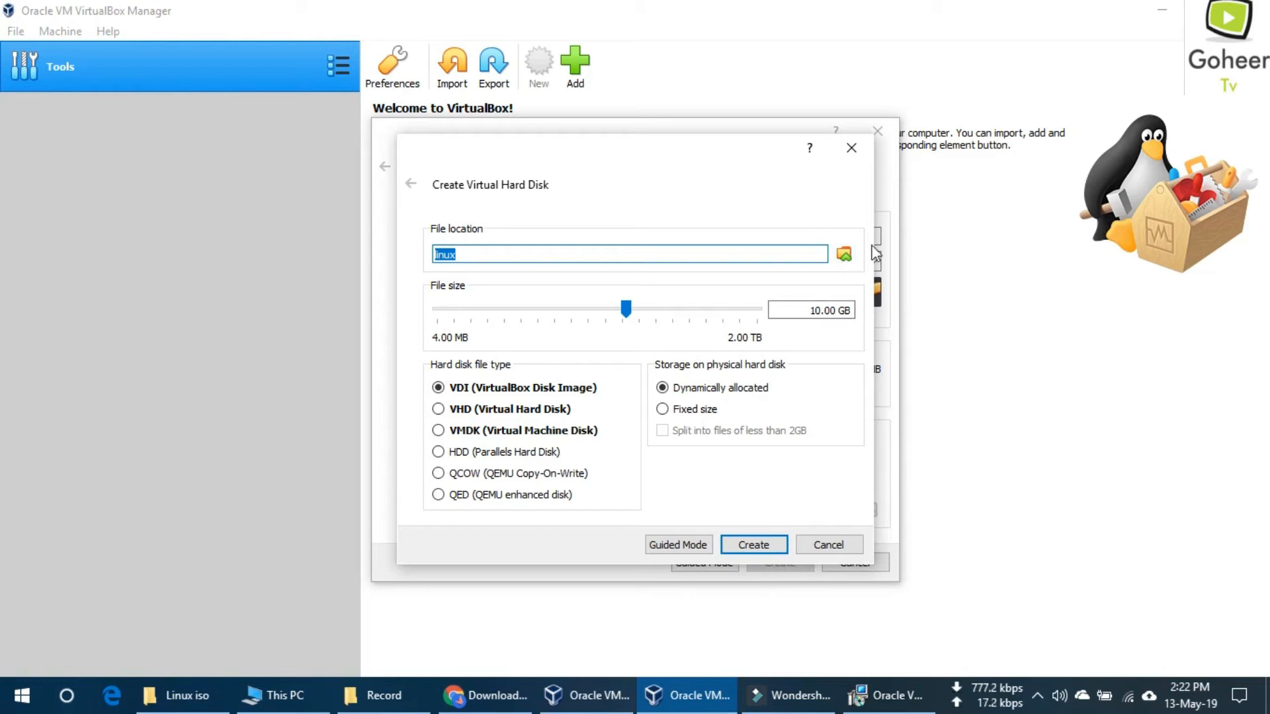
pyautogui.click(752, 544)
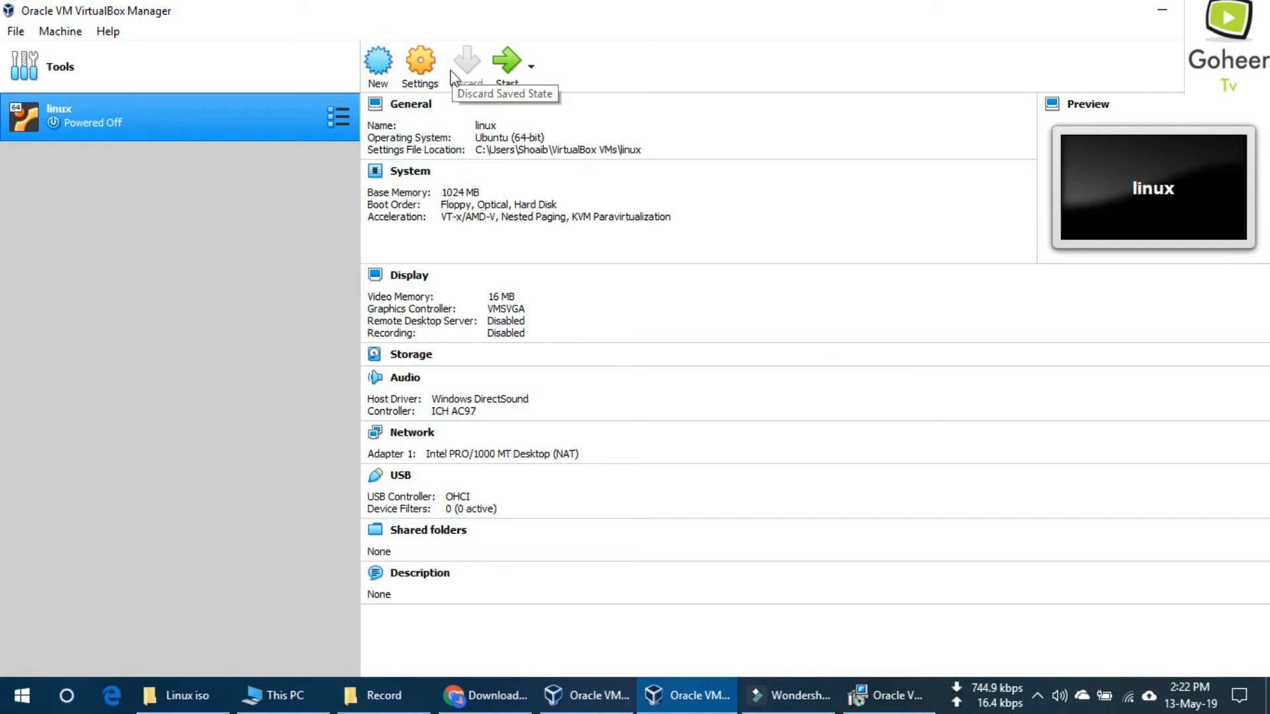
# Step: Review the linux machine's General, System and Display settings, including the advanced and processor options
pyautogui.click(429, 66)
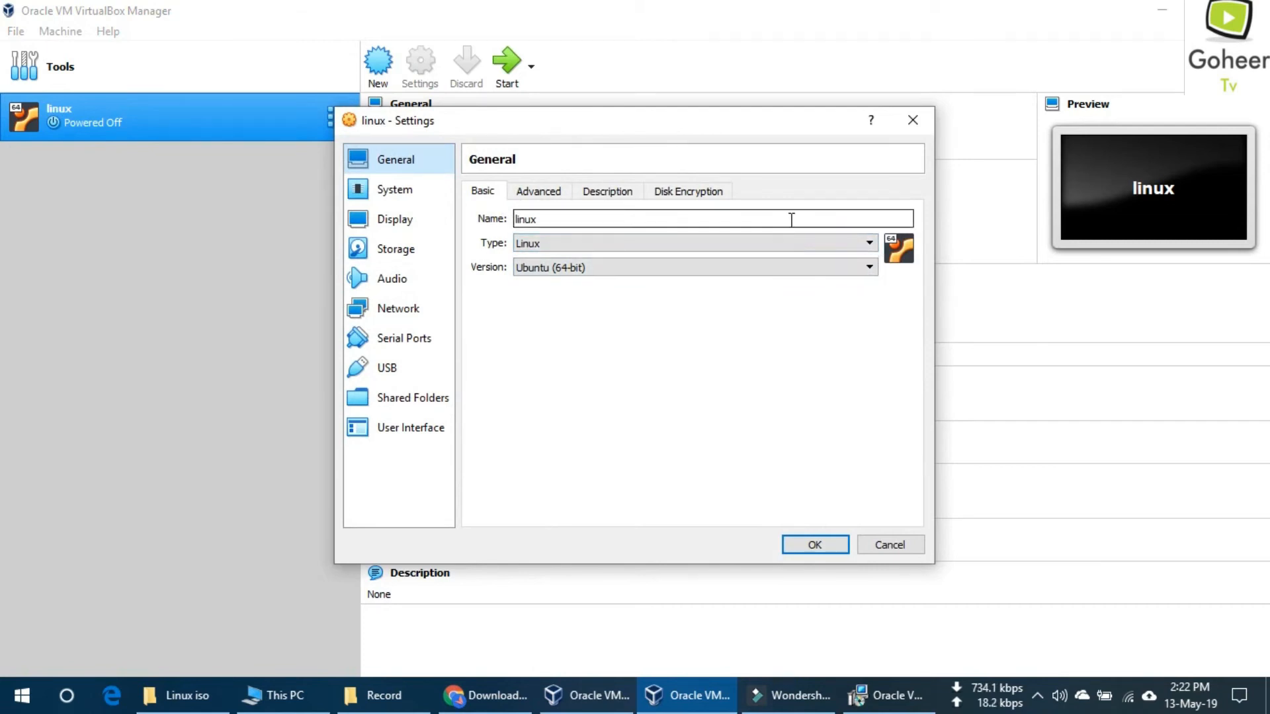
pyautogui.click(539, 192)
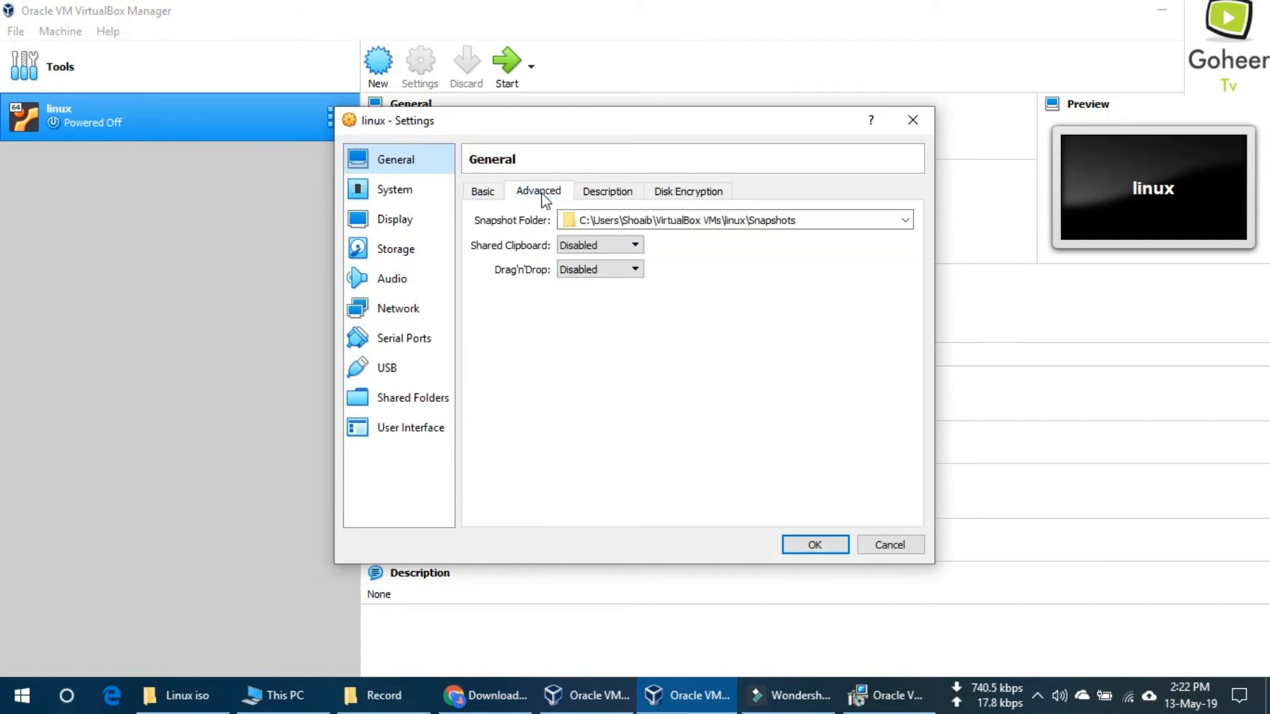
pyautogui.click(405, 191)
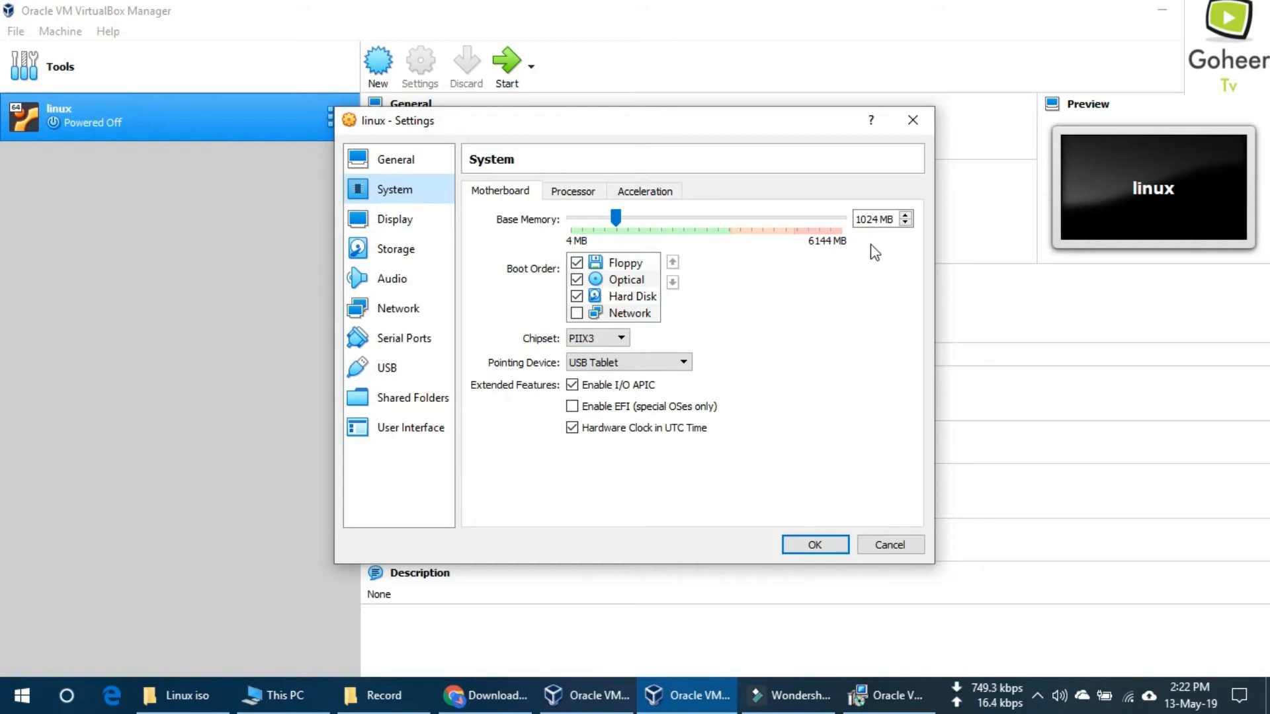
pyautogui.click(582, 195)
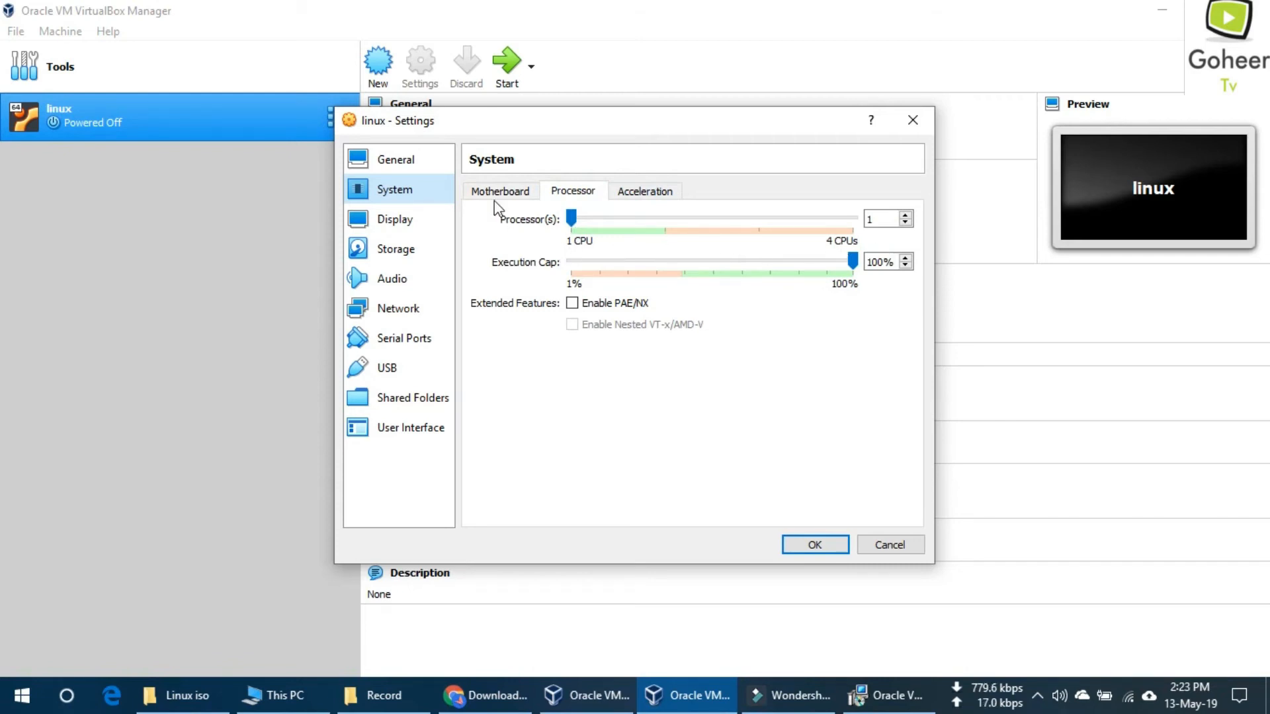
pyautogui.click(388, 220)
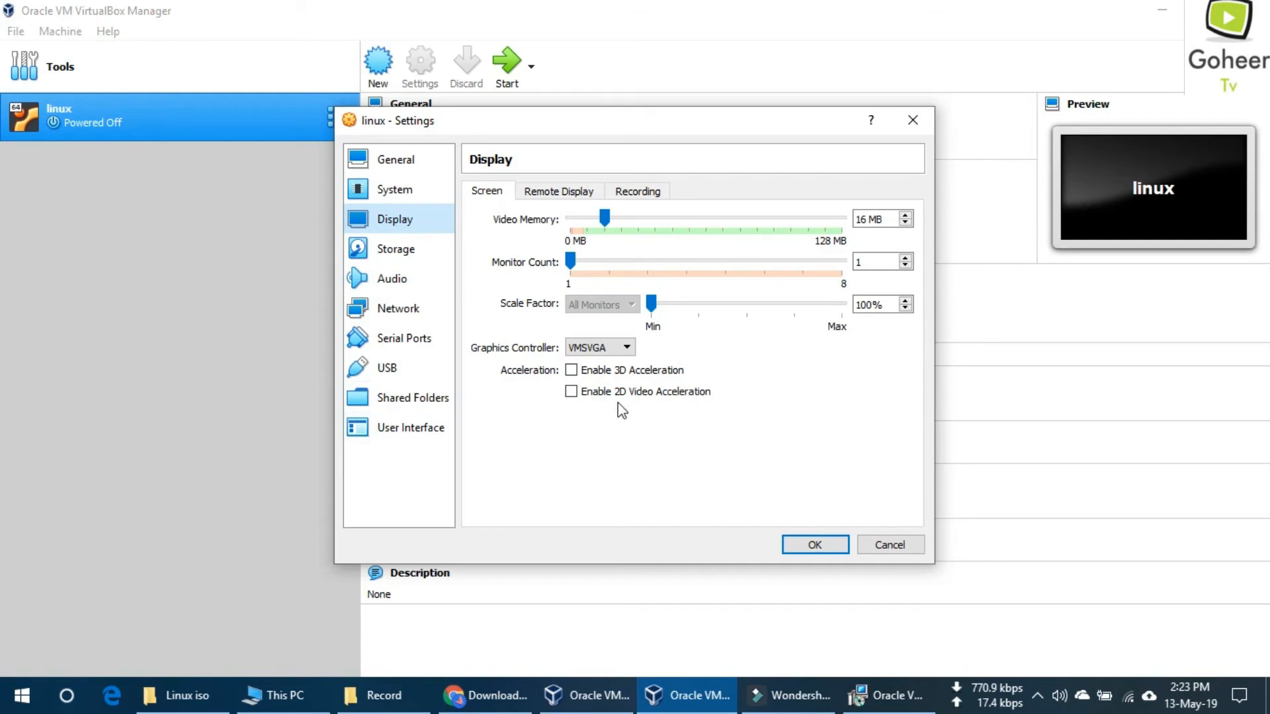
pyautogui.click(817, 546)
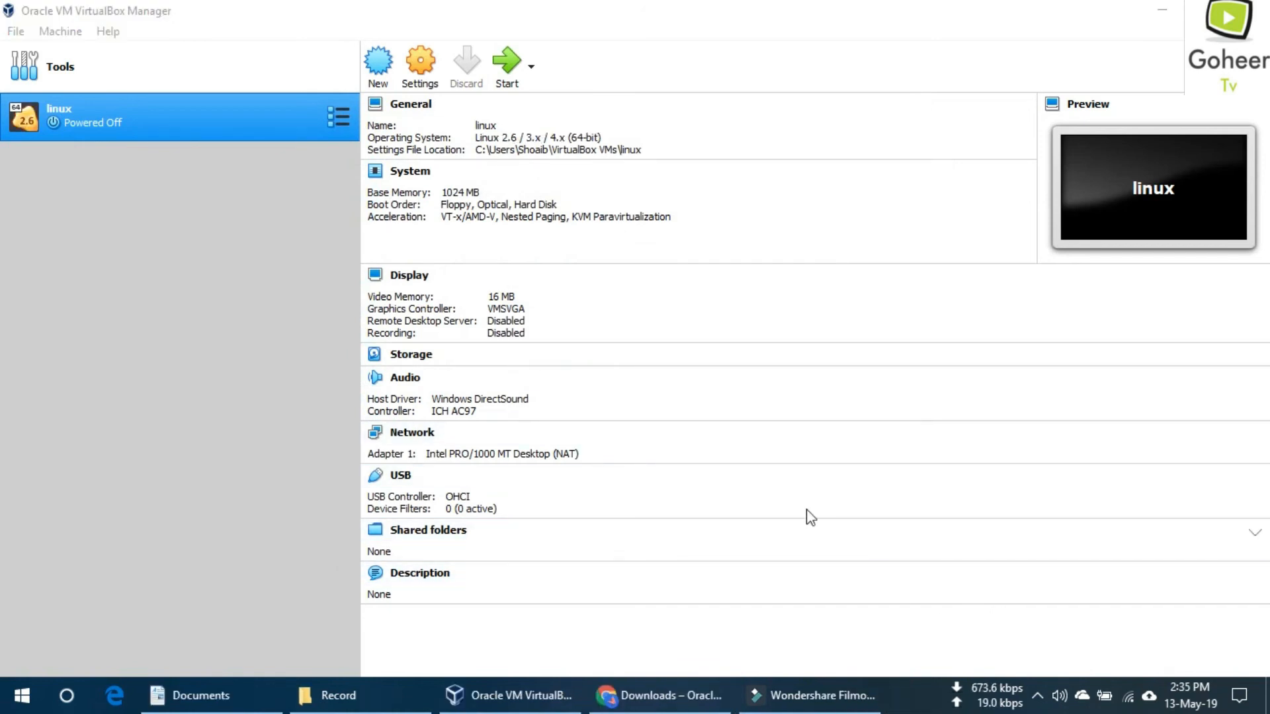
# Step: Start the linux machine and boot it from ubuntu-18.04.2-desktop-amd64.iso on the Desktop as the start-up disk
pyautogui.click(513, 66)
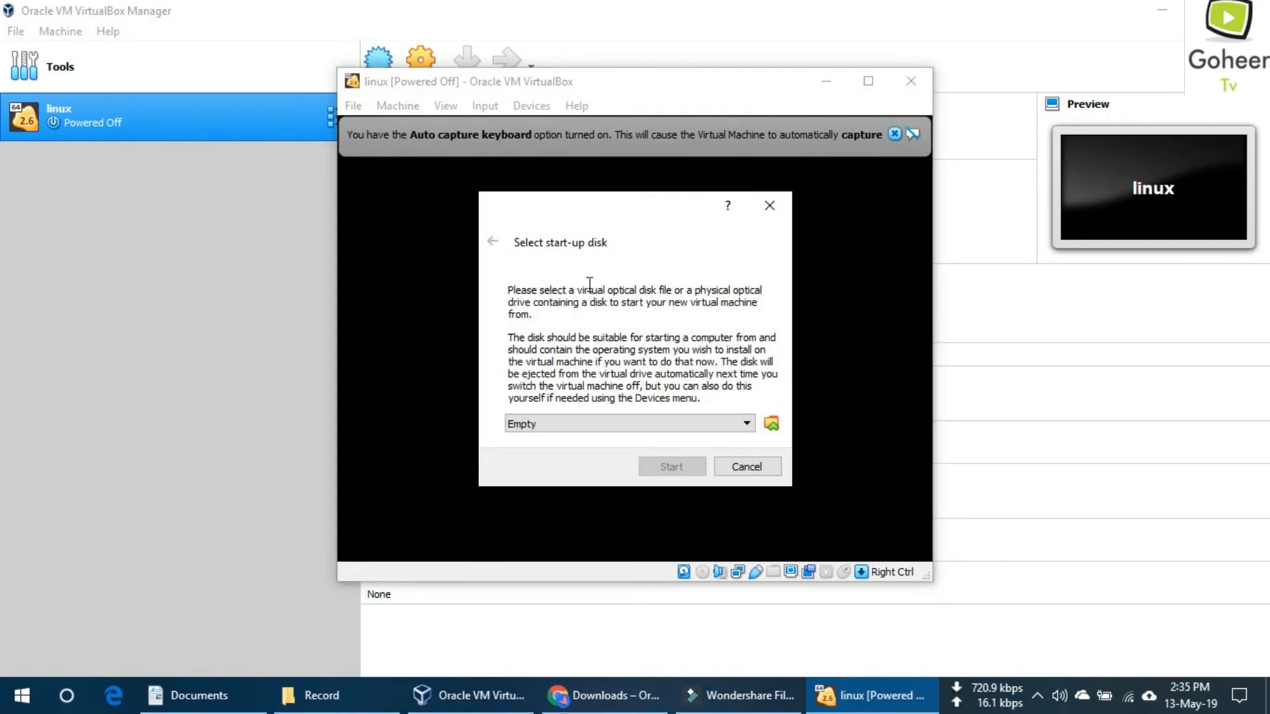
pyautogui.click(771, 423)
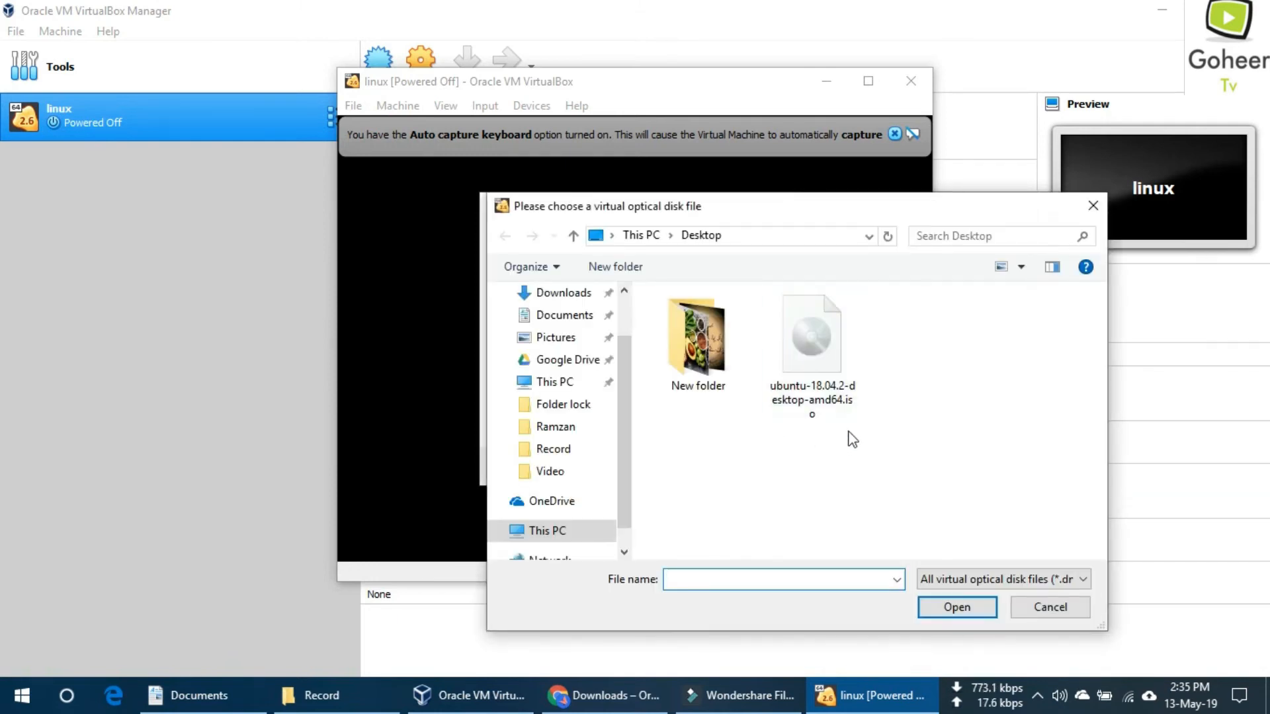
pyautogui.click(799, 353)
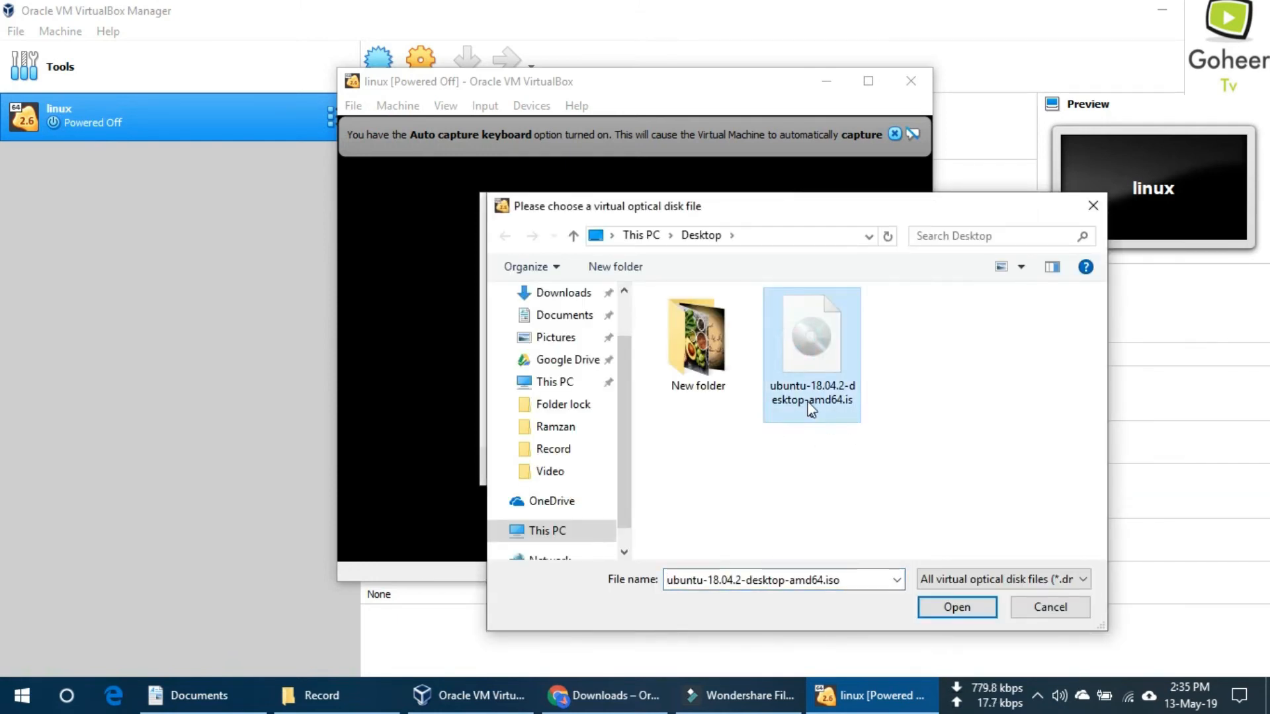
pyautogui.click(957, 607)
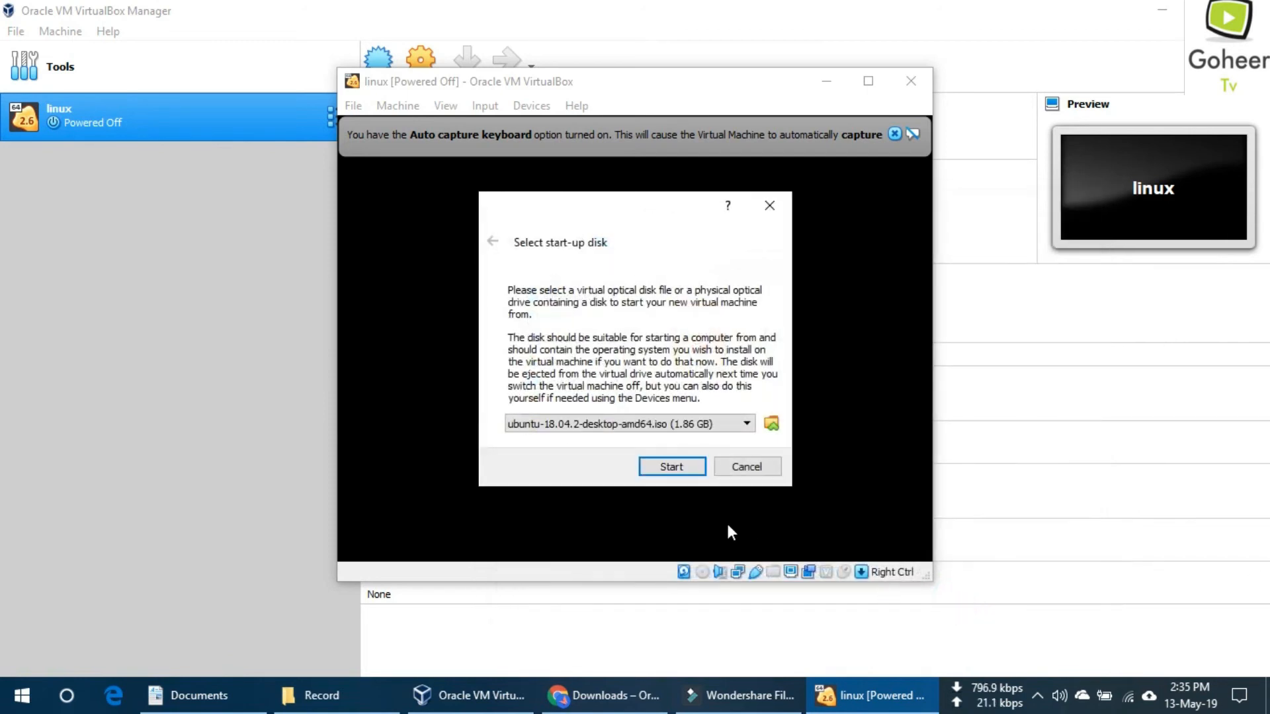
pyautogui.click(668, 465)
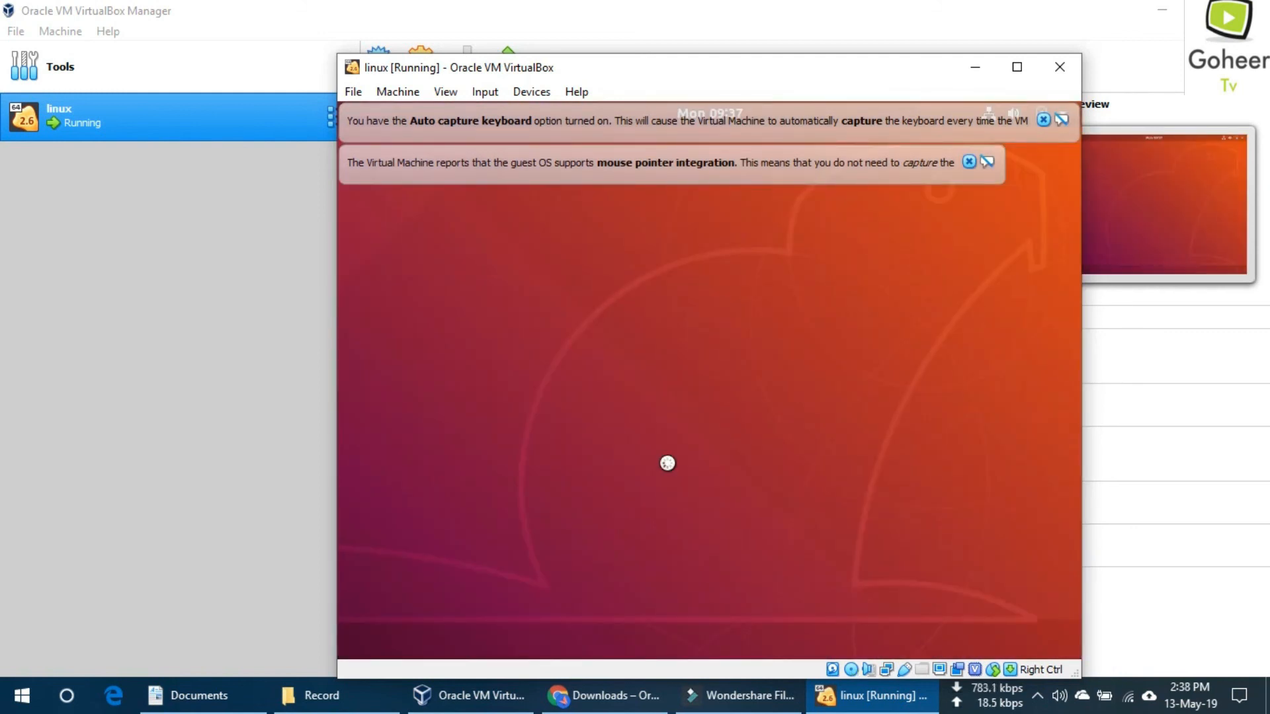
# Step: Dismiss the keyboard capture and mouse pointer integration messages in the linux machine and bring up the live Ubuntu desktop
pyautogui.click(969, 162)
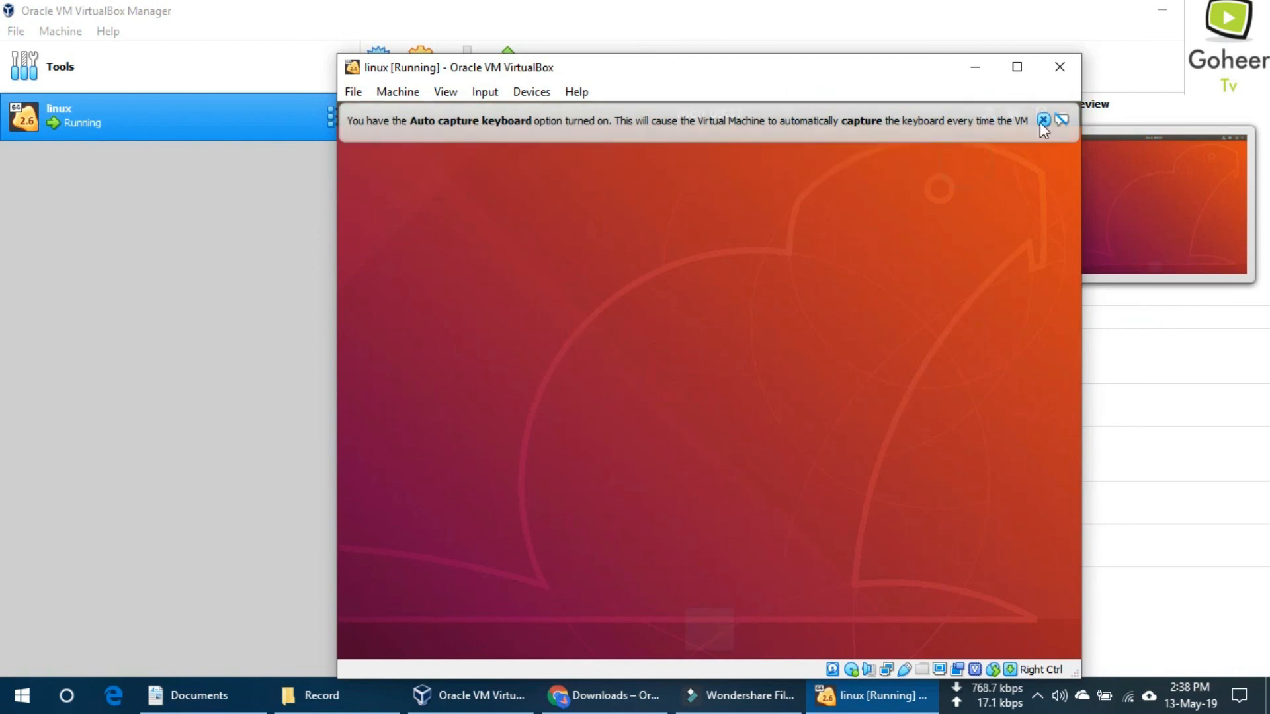
pyautogui.click(1043, 119)
pyautogui.click(672, 445)
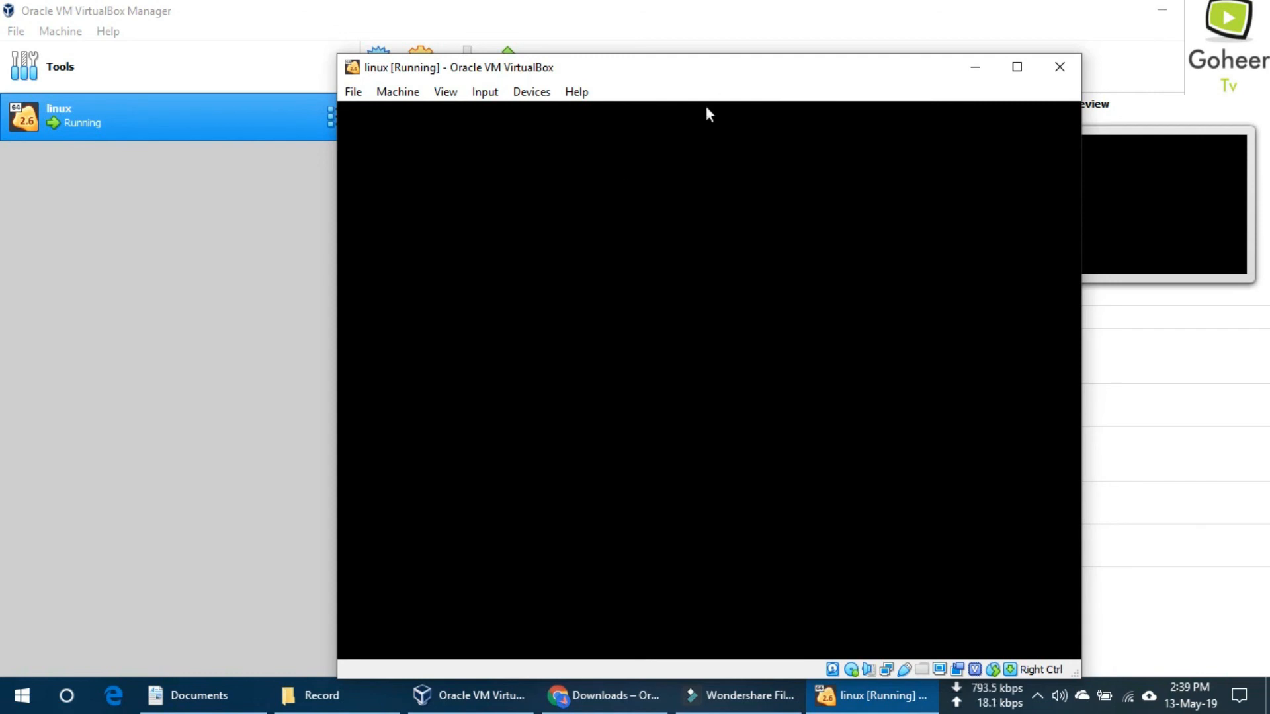
pyautogui.doubleClick(711, 69)
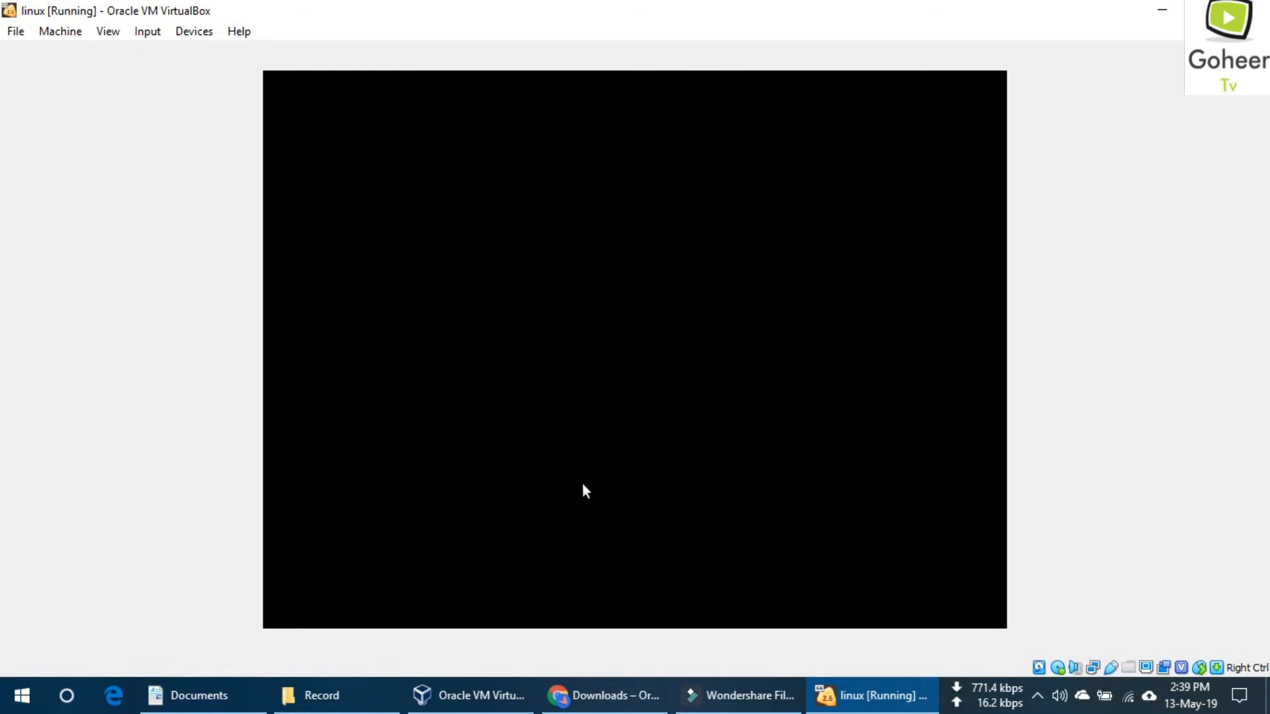
pyautogui.doubleClick(814, 10)
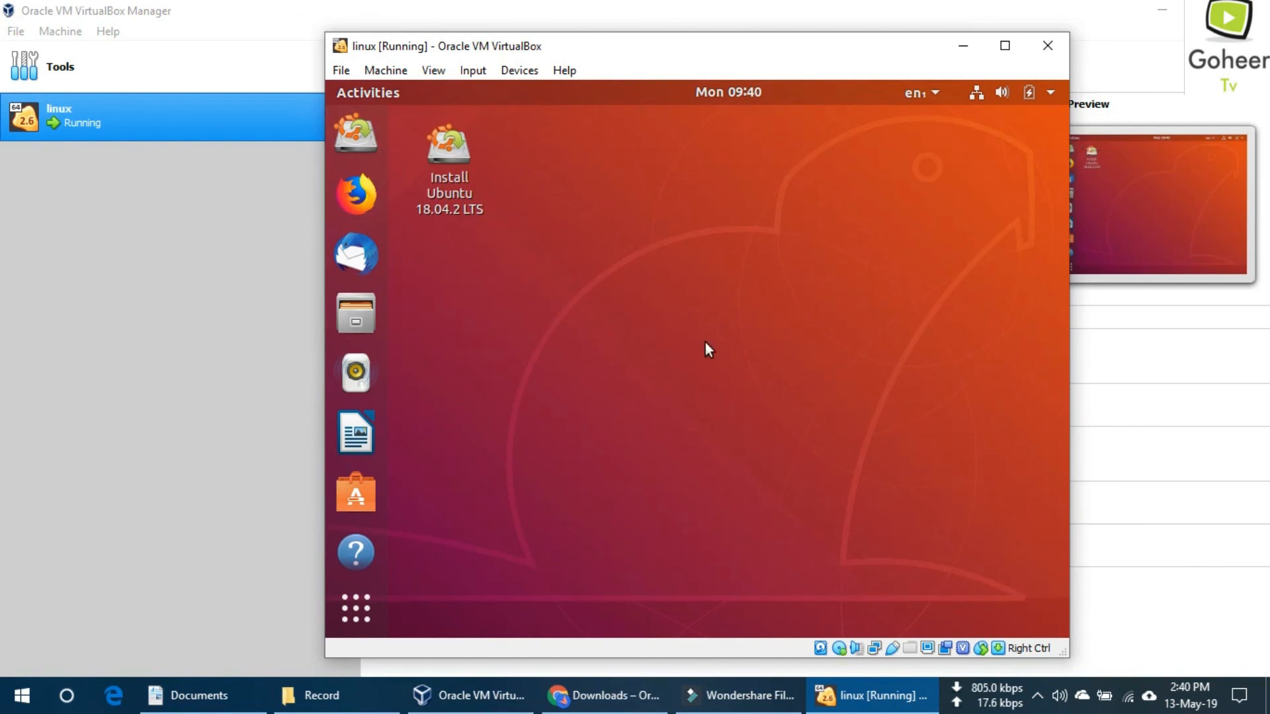
pyautogui.click(1038, 696)
pyautogui.rightClick(1022, 658)
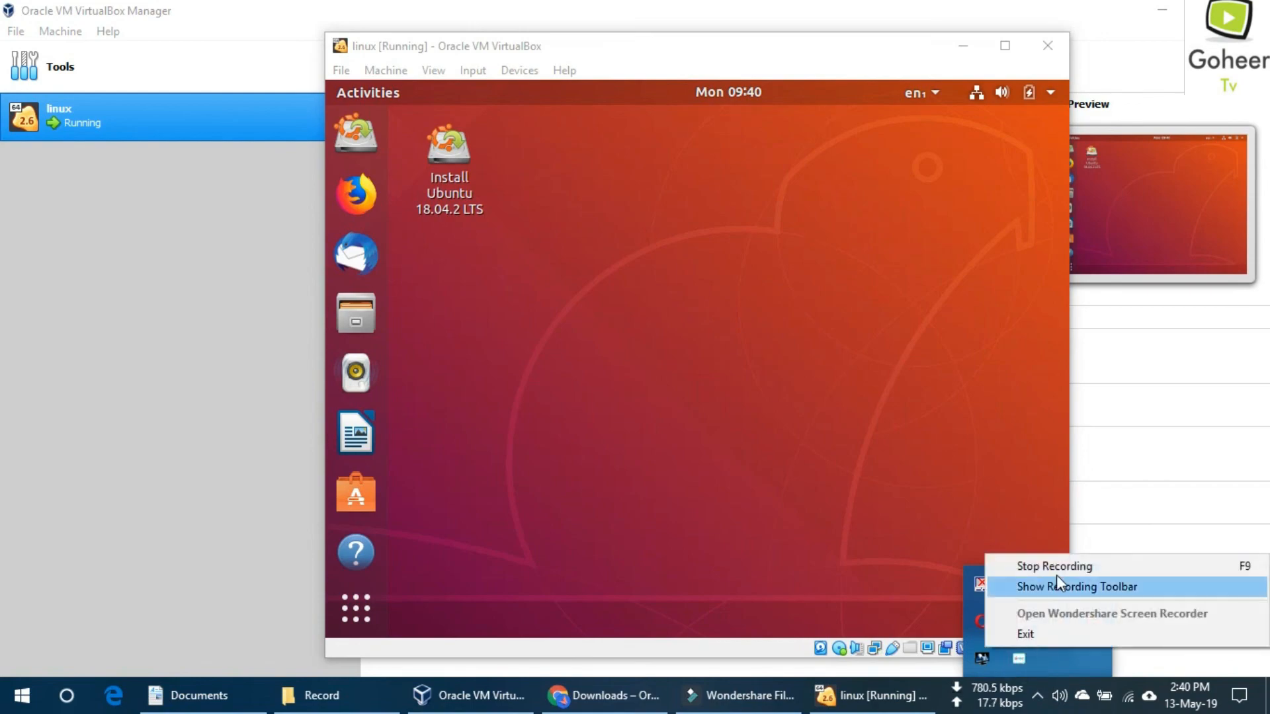